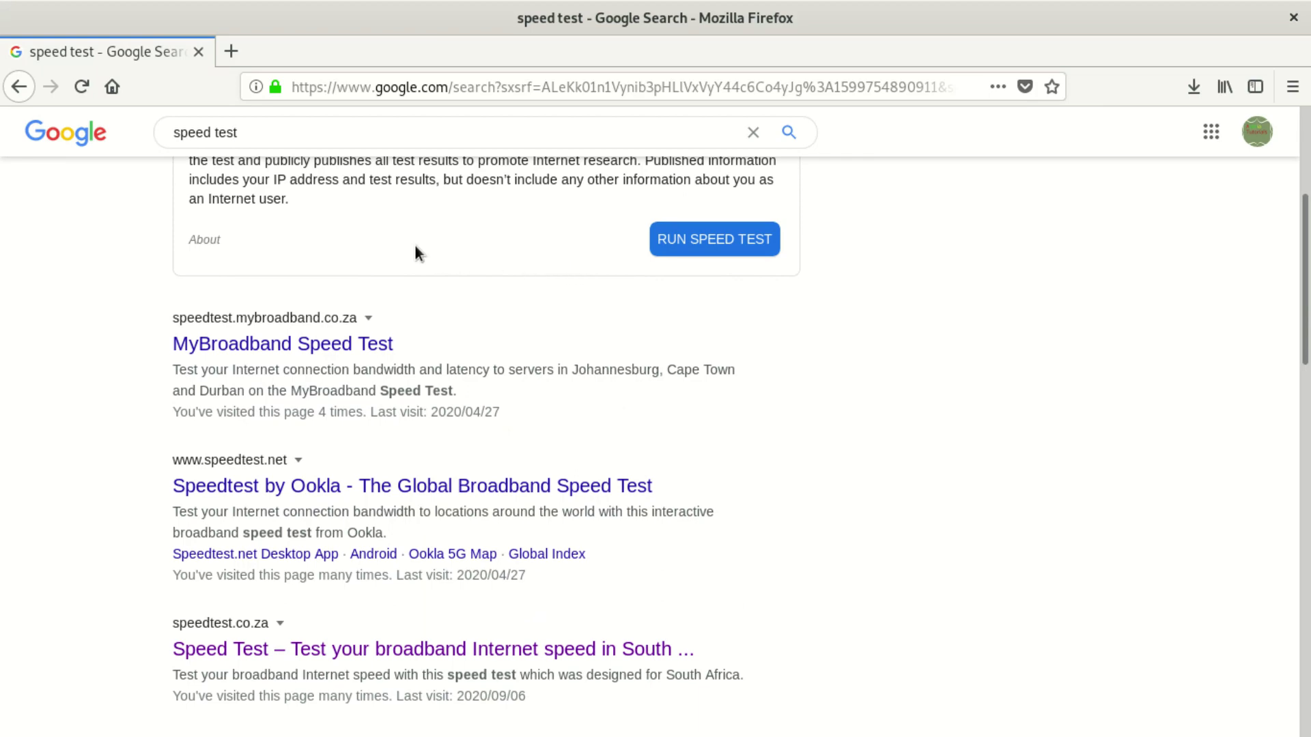
scroll(351, 263, up, 4)
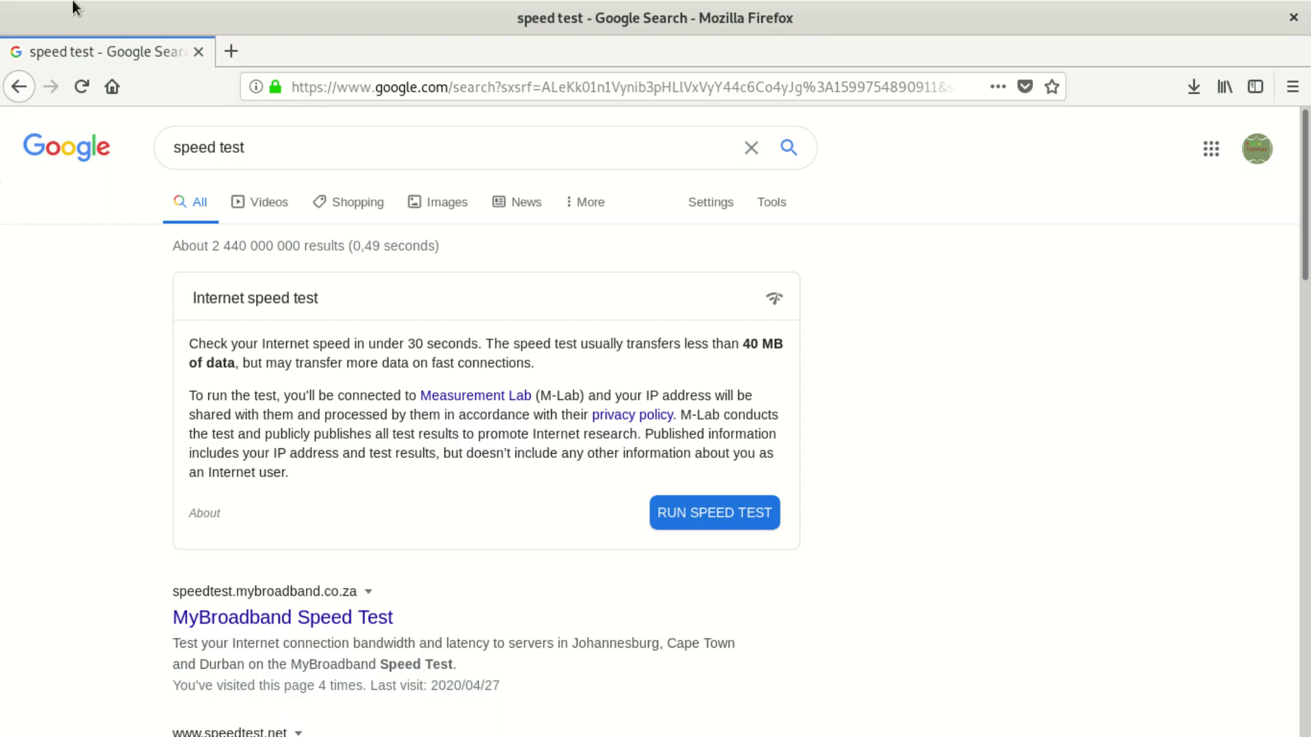
key(super)
click(341, 61)
click(231, 49)
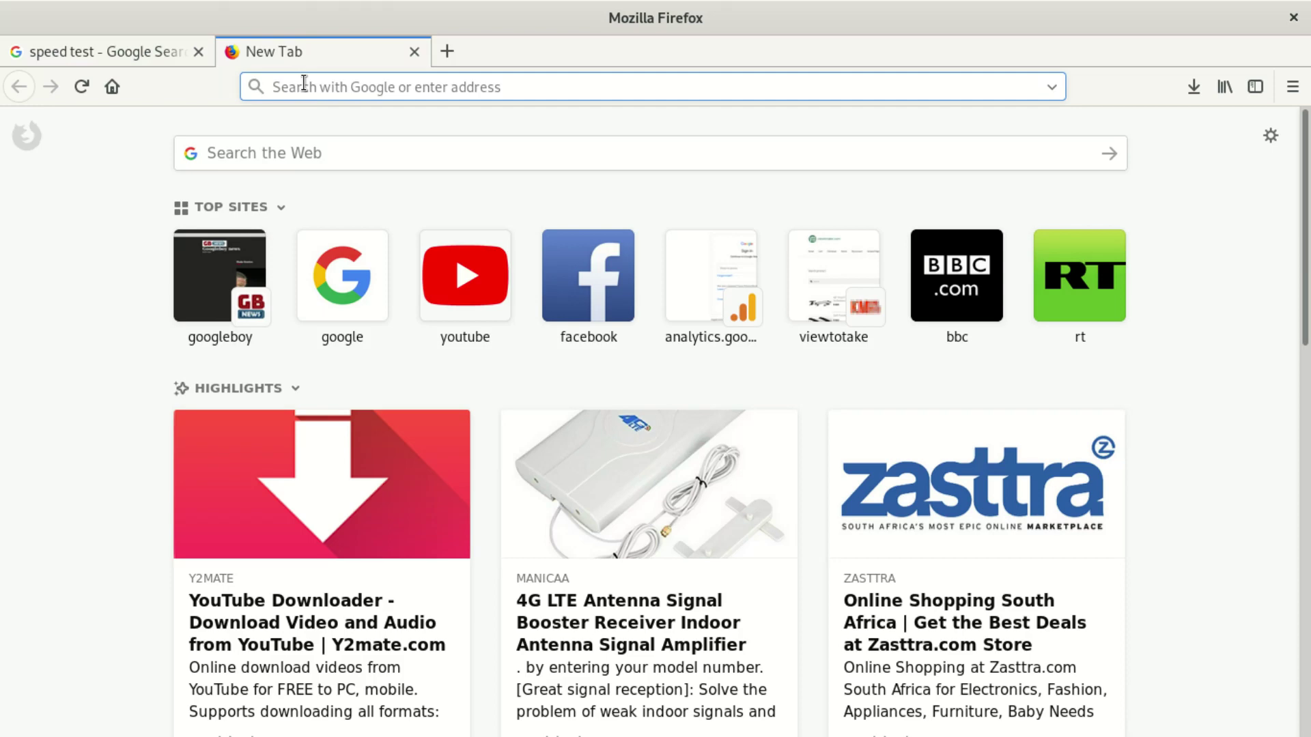
text(http://192.168.8.1)
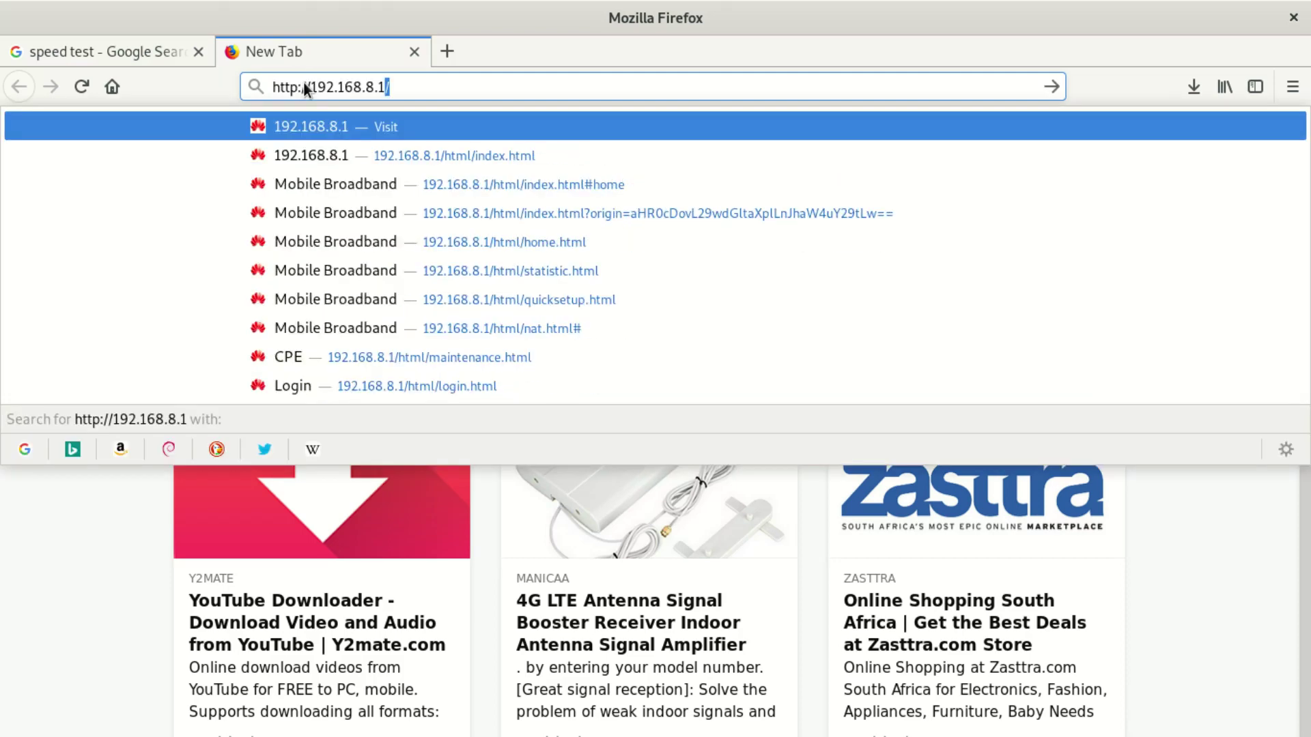
key(Return)
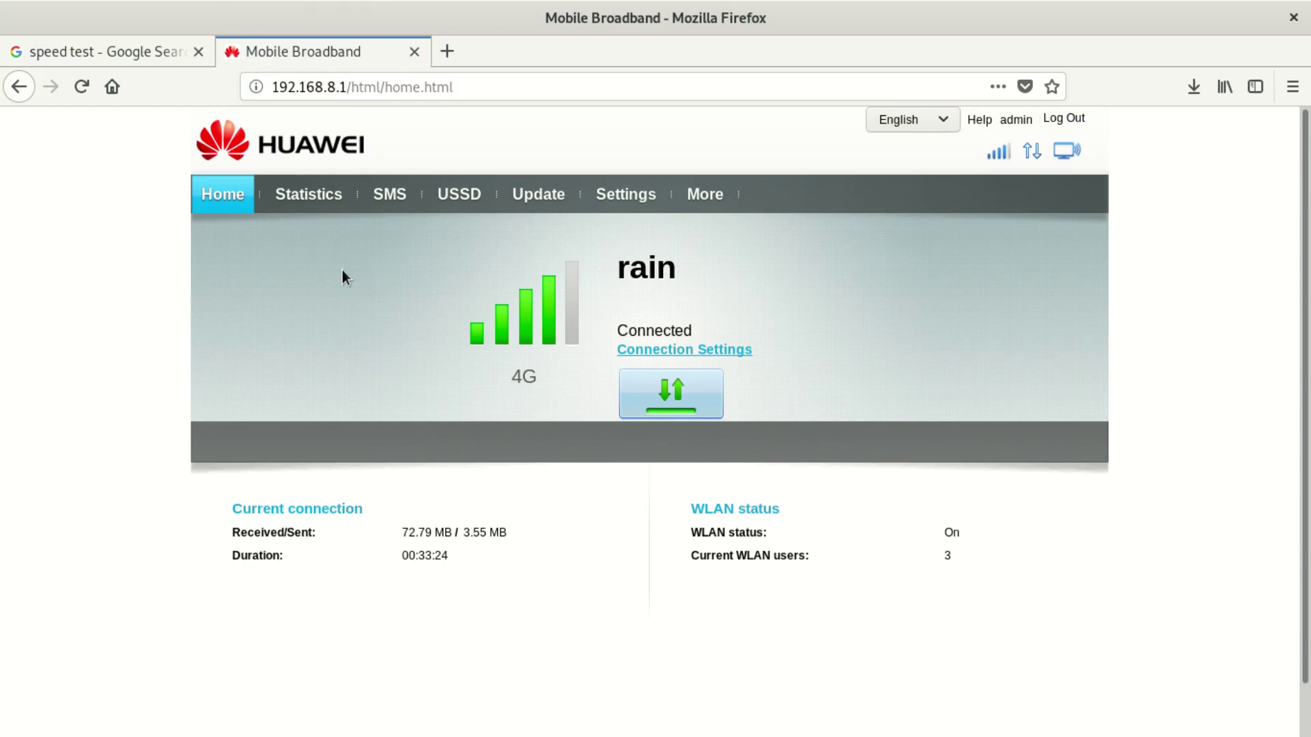
Return to the Google results, repeat the speed test search, run the Internet speed test and close its results.
click(134, 53)
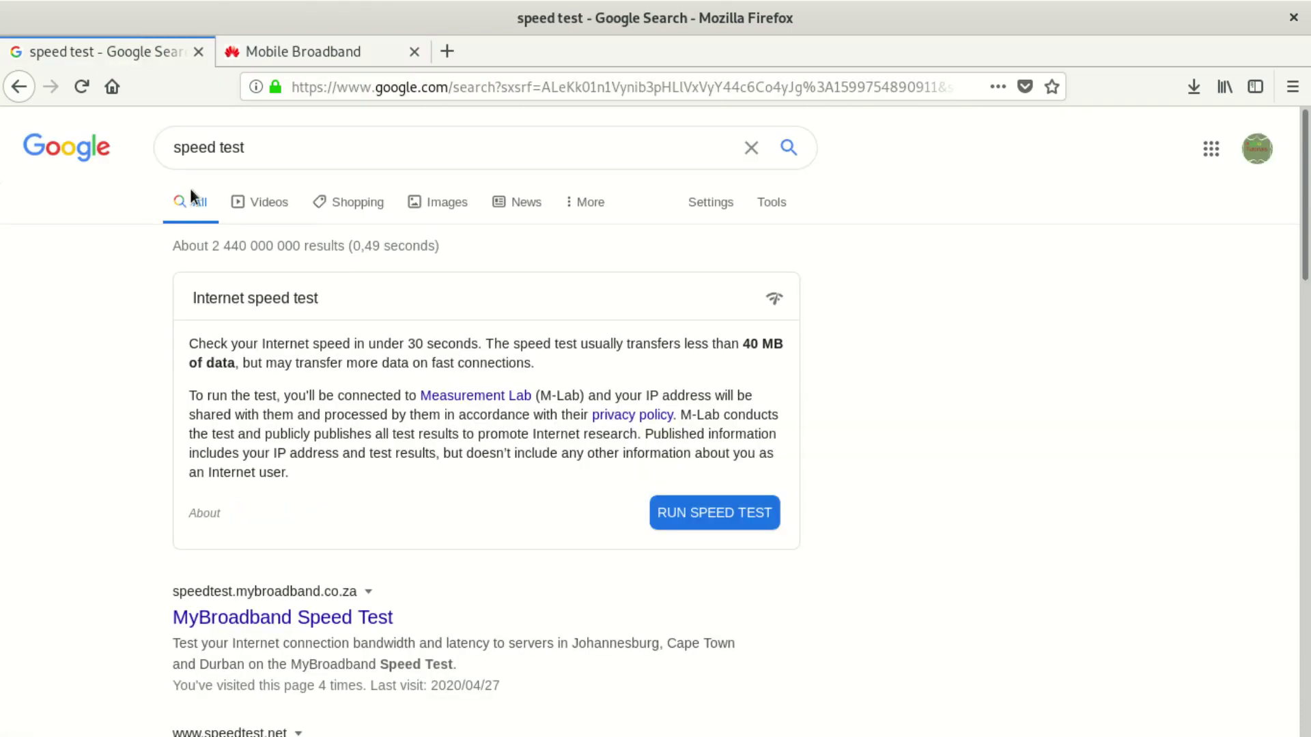
triple_click(326, 152)
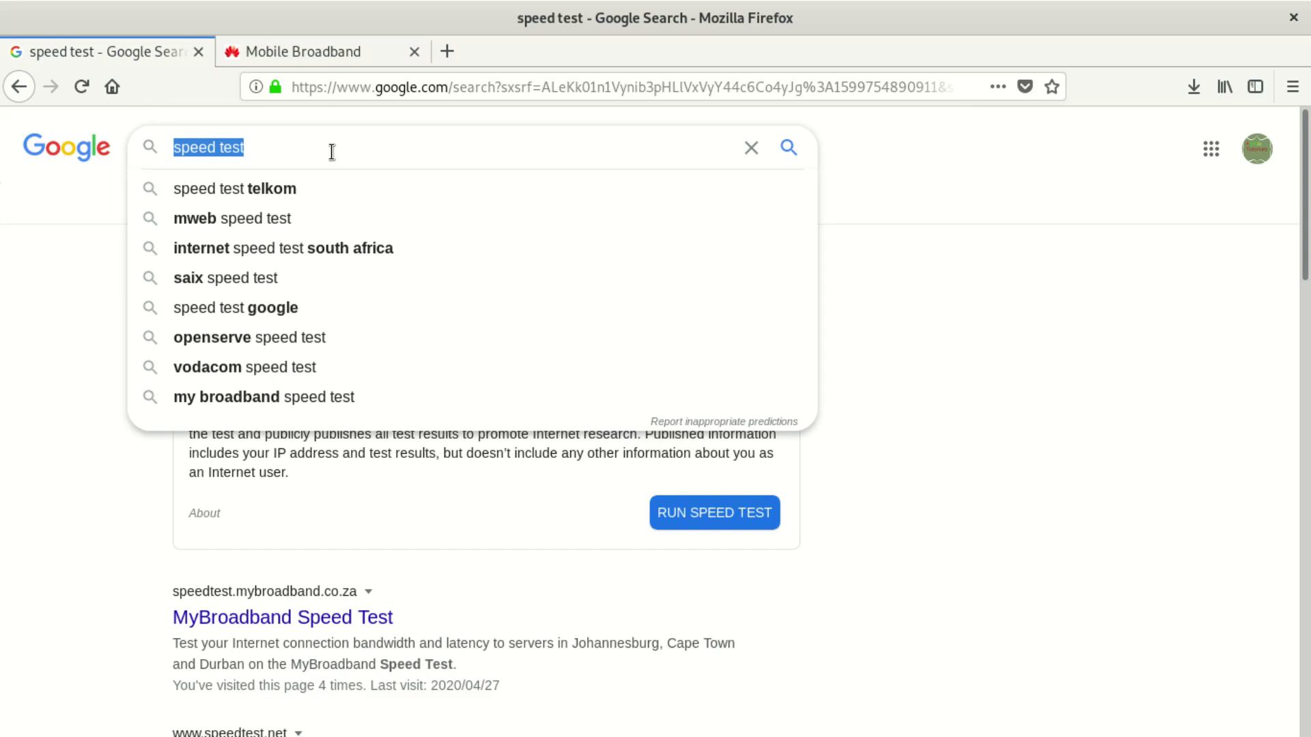
click(786, 147)
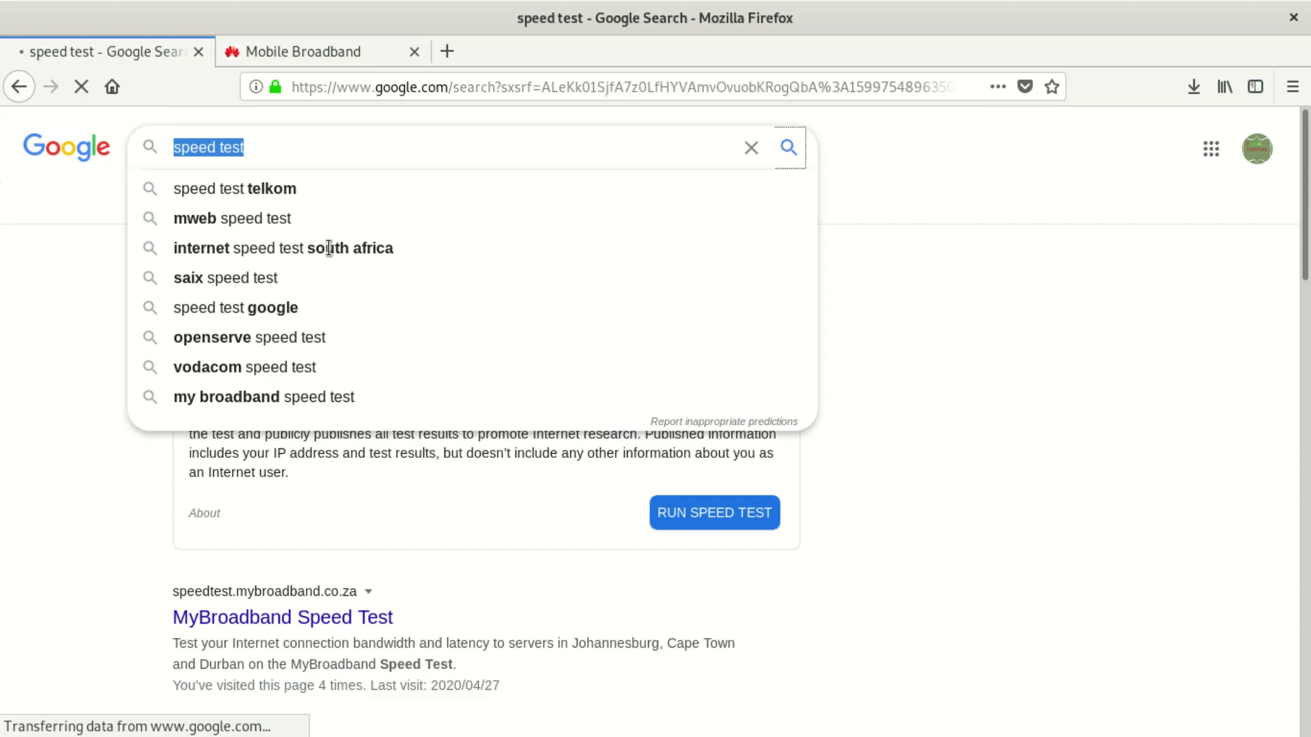
scroll(531, 259, down, 5)
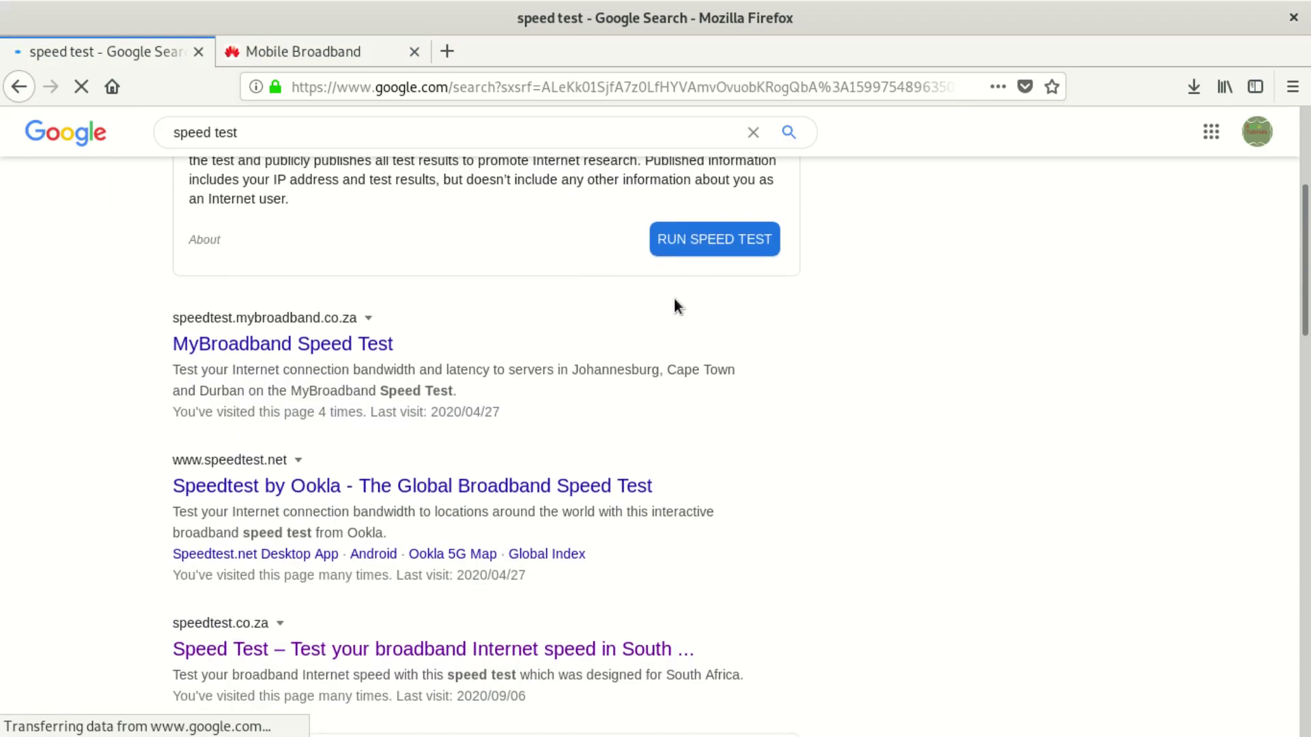
click(706, 235)
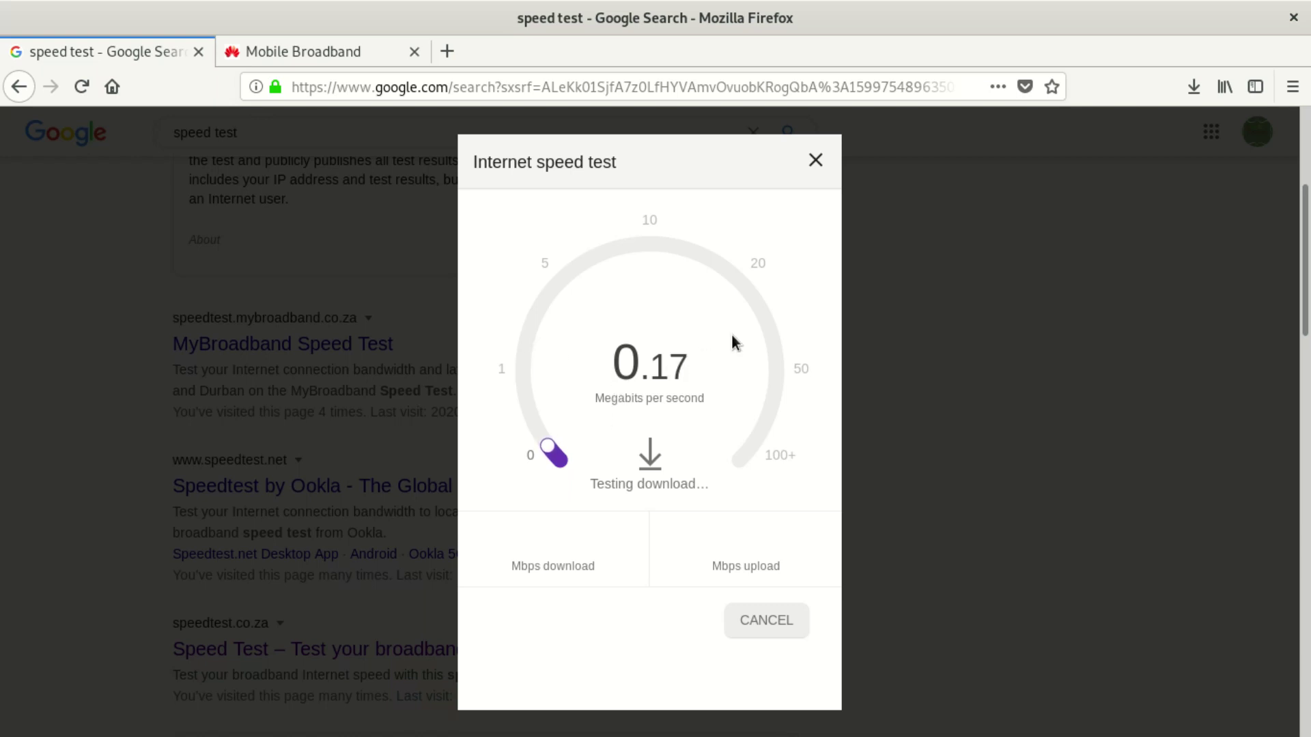
scroll(476, 265, up, 2)
scroll(473, 262, up, 2)
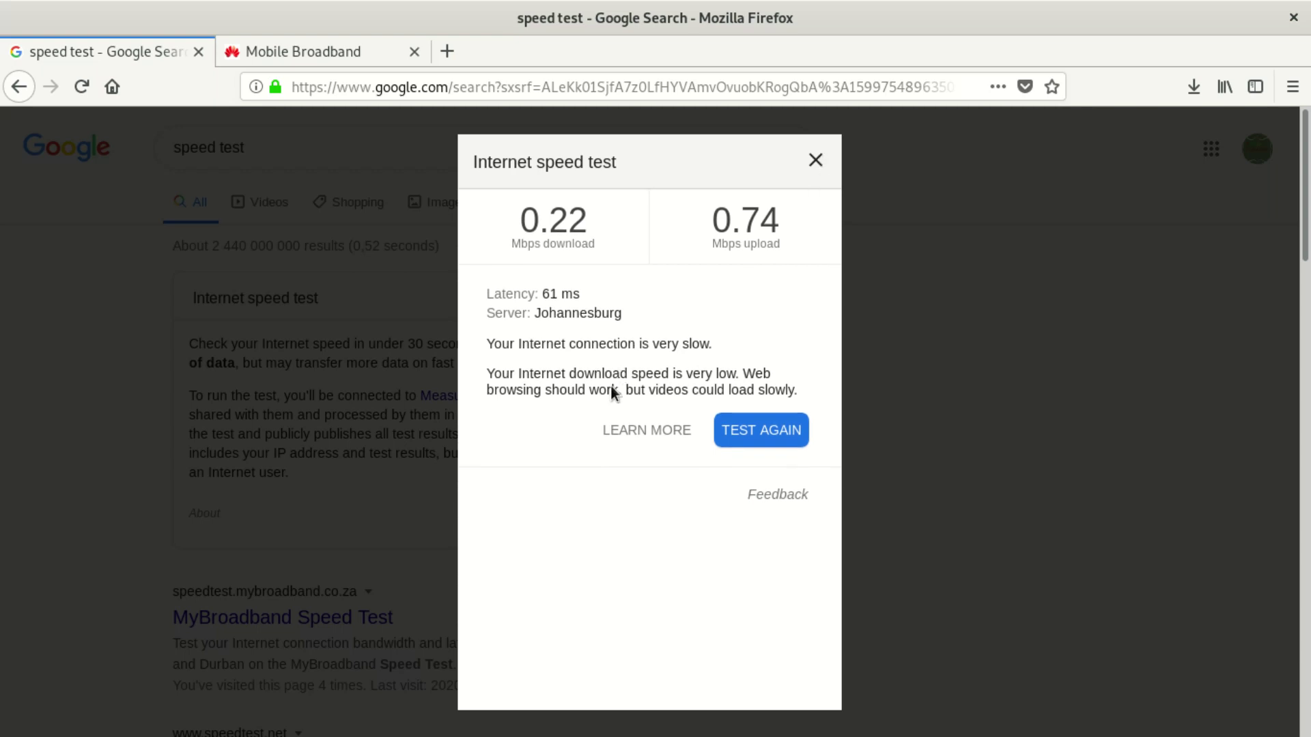
click(815, 159)
Search Google for "huawei b315" and show the image results.
triple_click(247, 148)
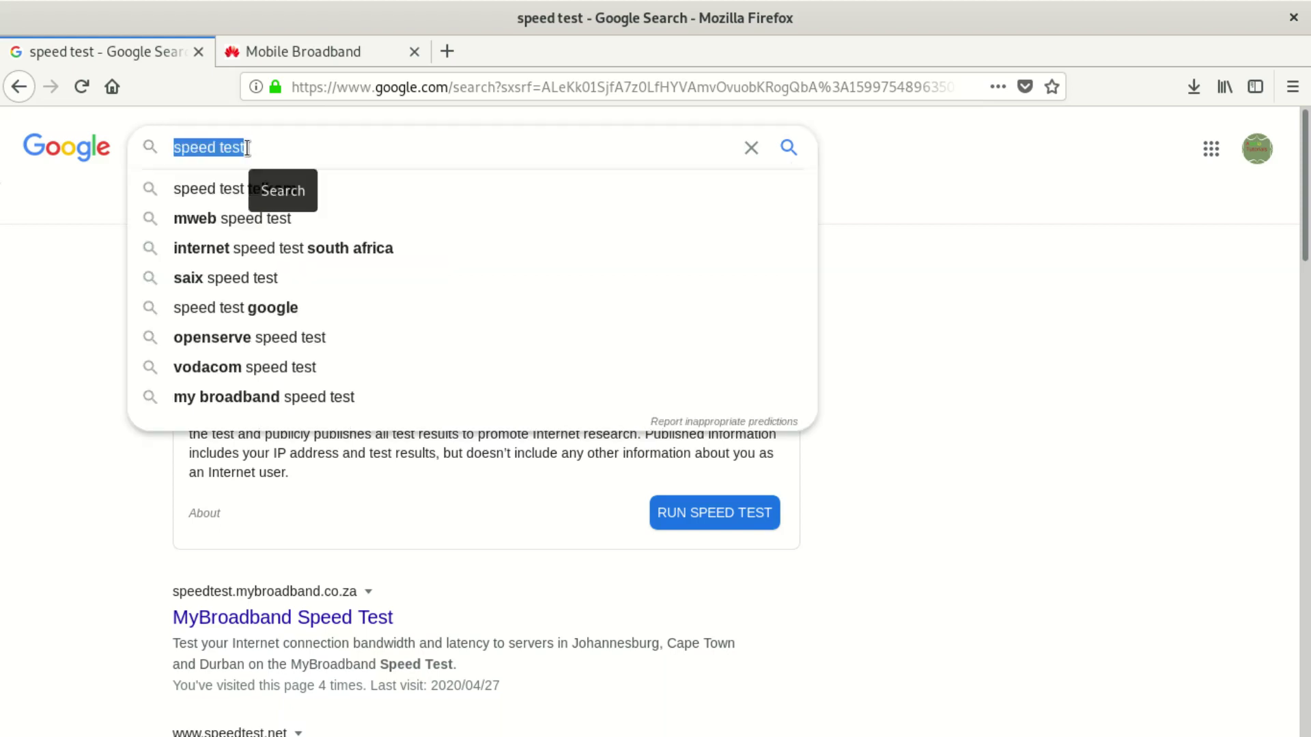
key(BackSpace)
text(huawei b3)
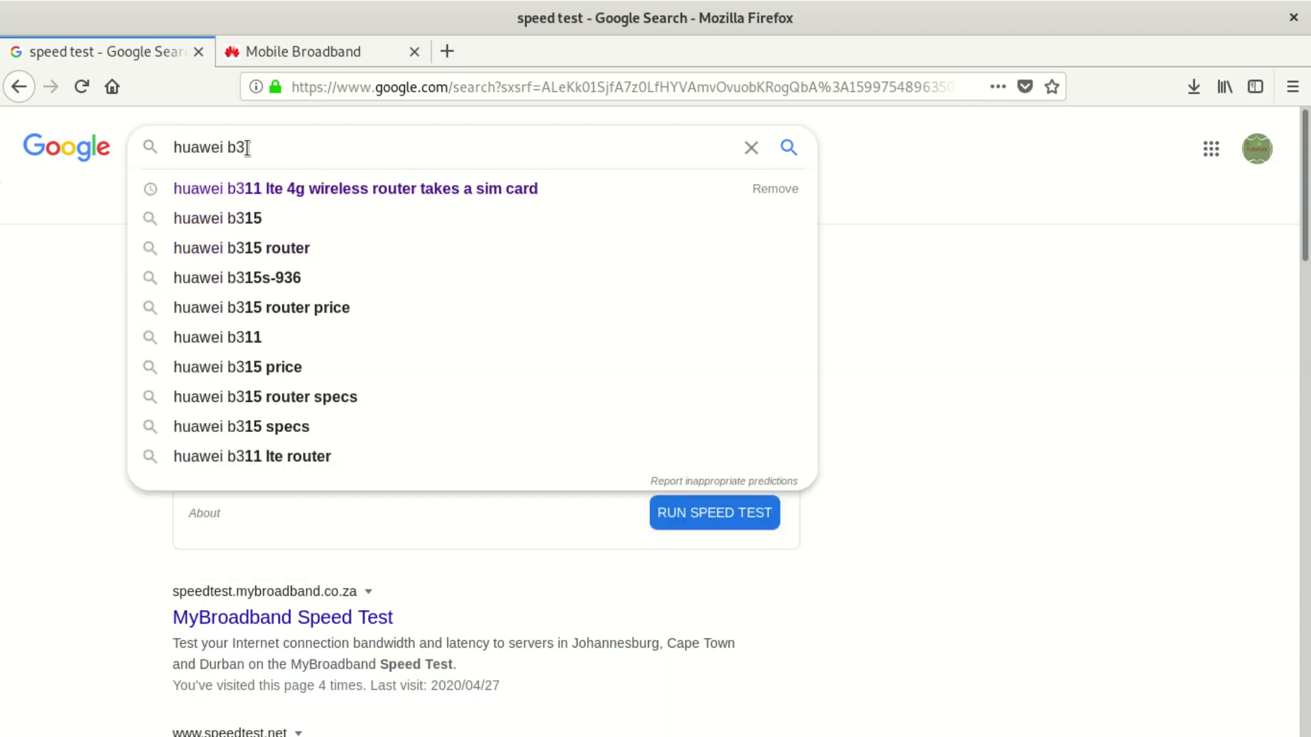
text(15)
key(Return)
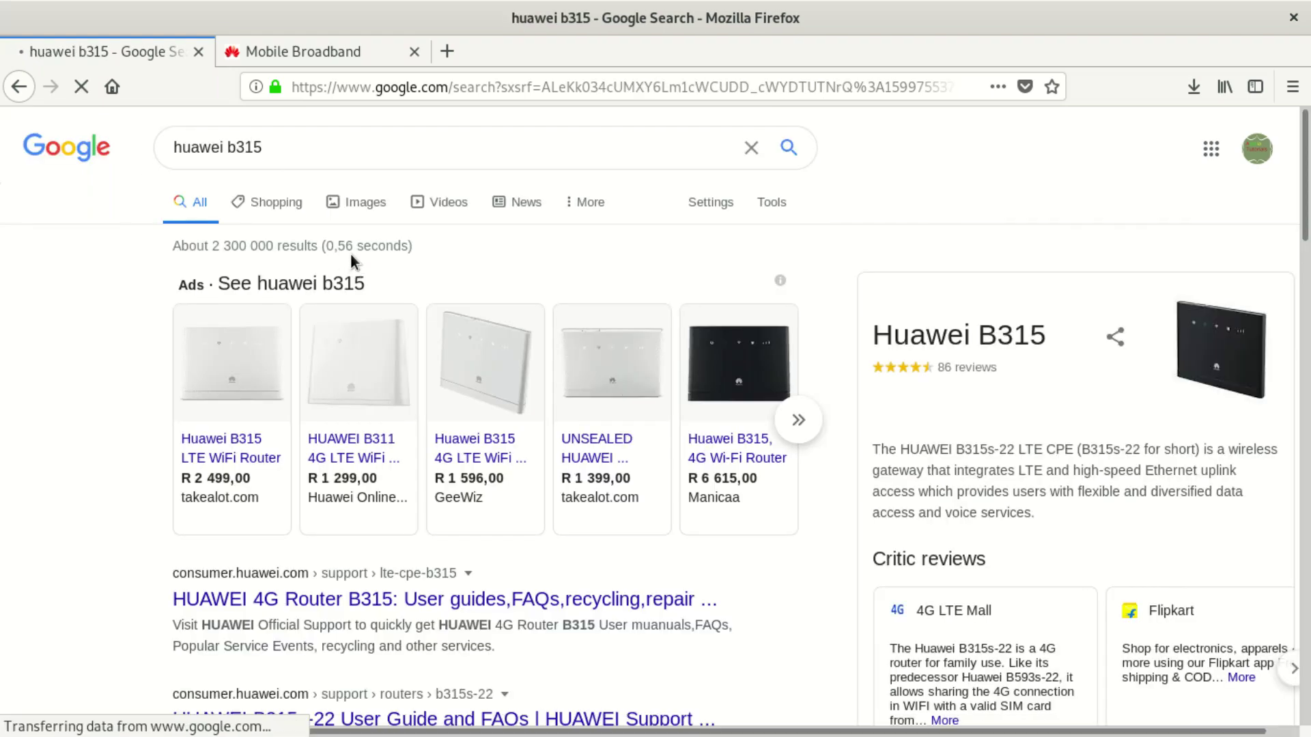
scroll(309, 205, down, 2)
scroll(293, 205, up, 2)
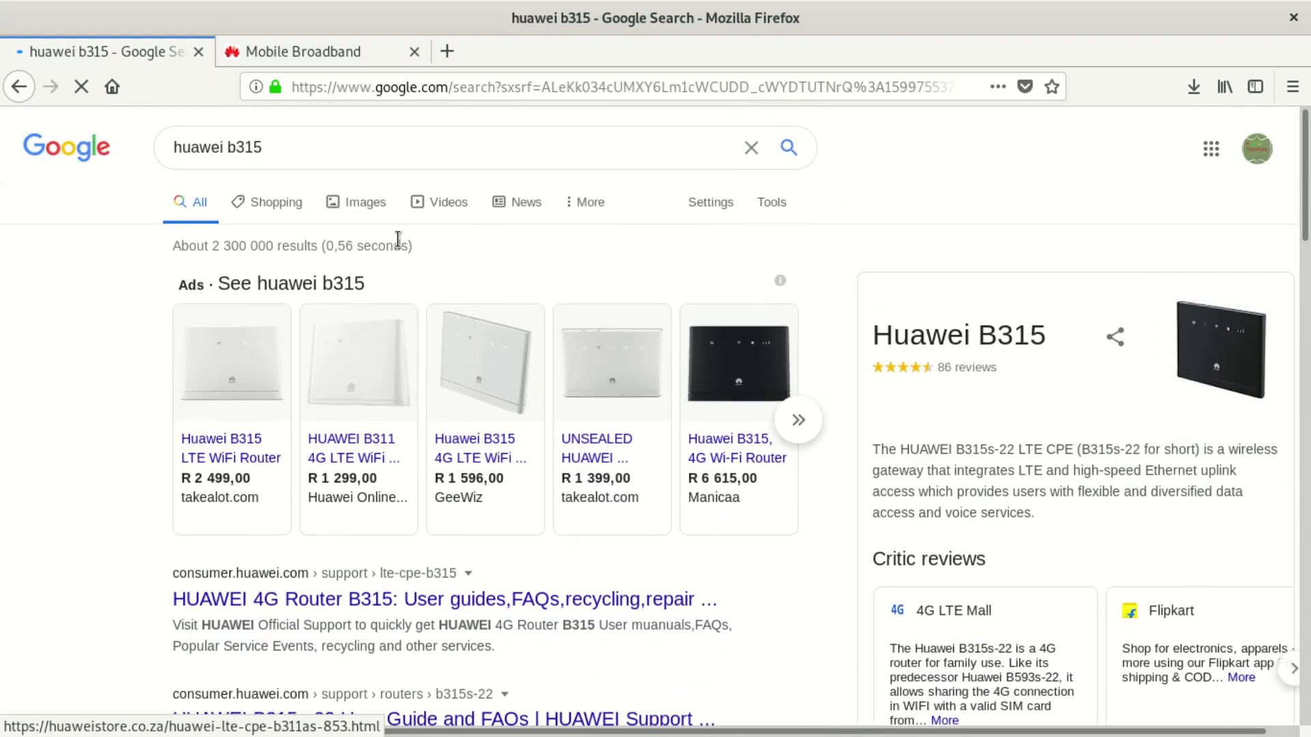
click(356, 202)
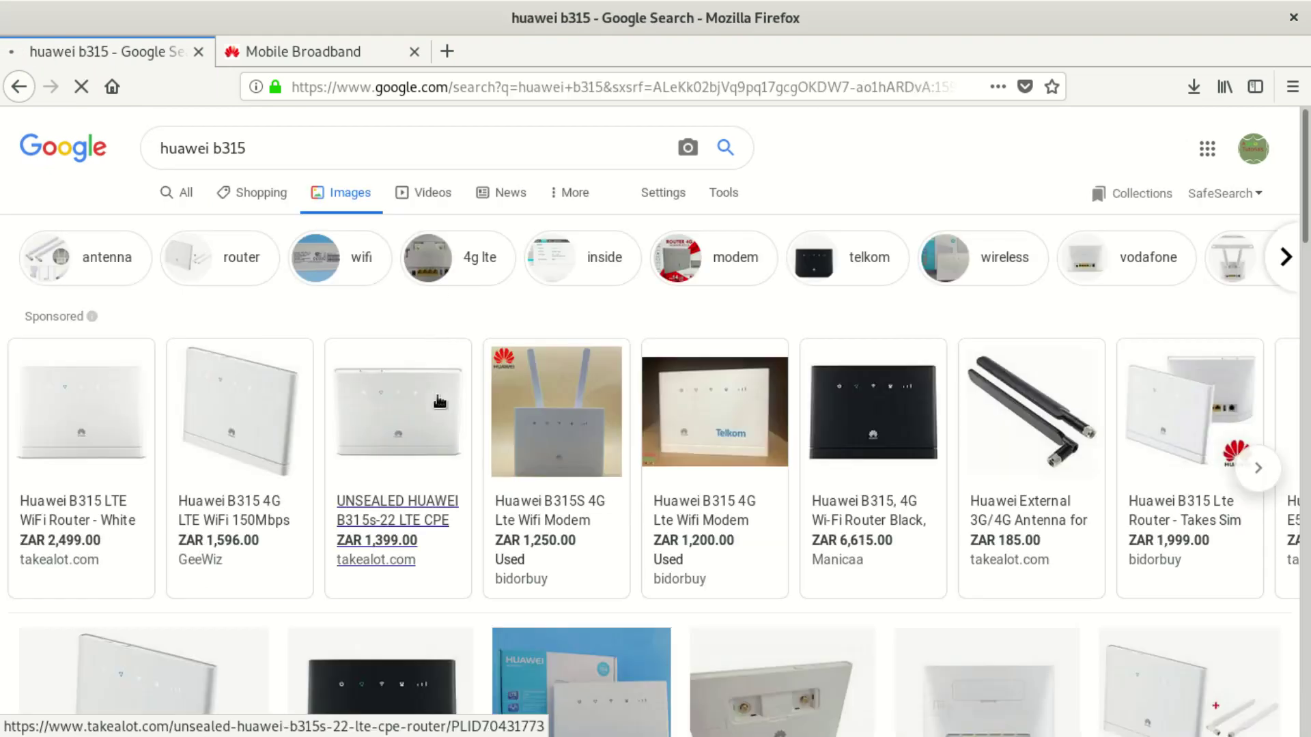
Browse the router pictures and open the preview of the Huawei B315 LTE 4G Wireless Router from firstshop.co.za.
scroll(442, 402, down, 3)
scroll(454, 381, down, 3)
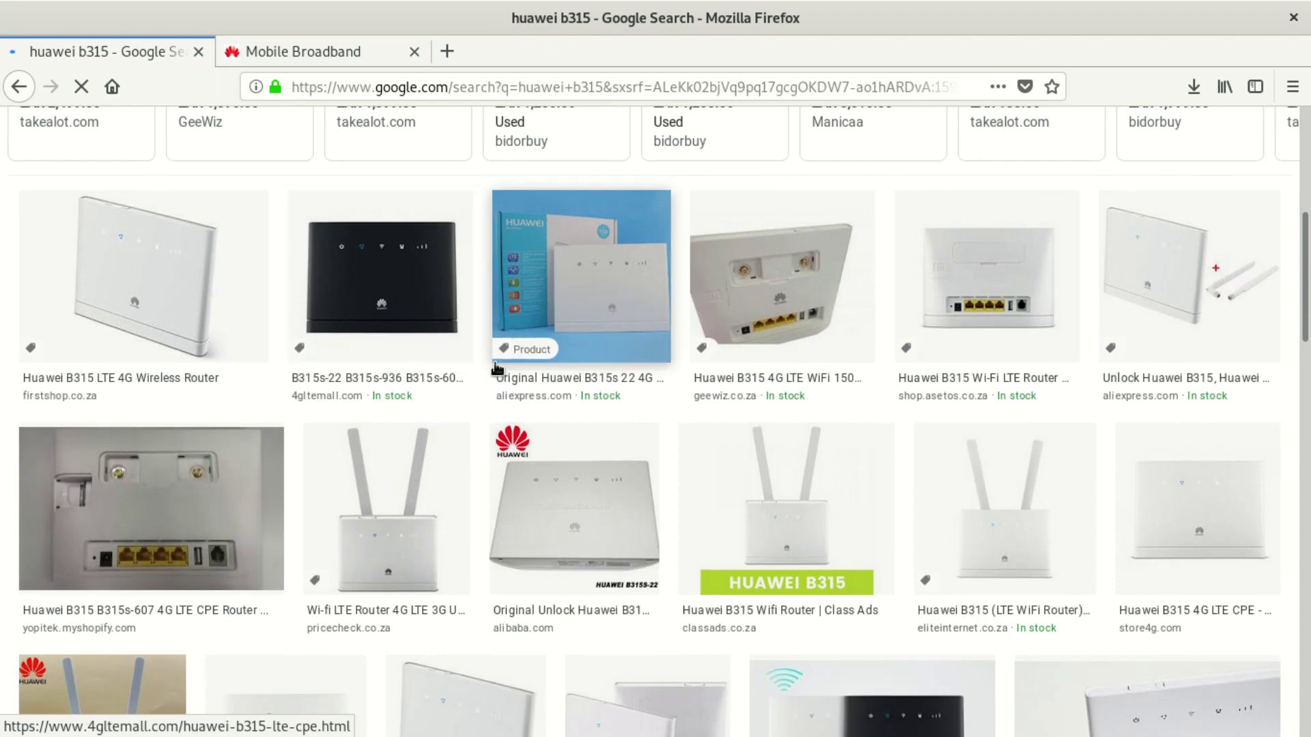
click(140, 252)
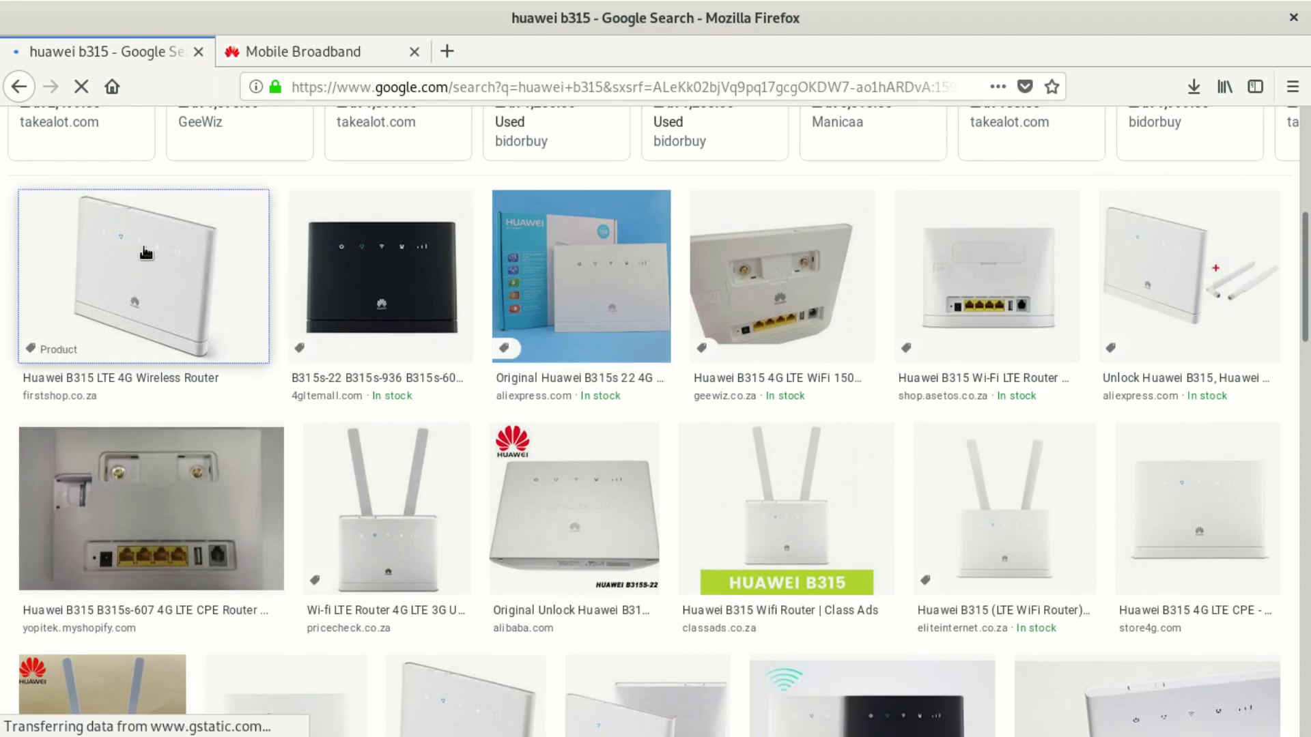
scroll(391, 340, down, 4)
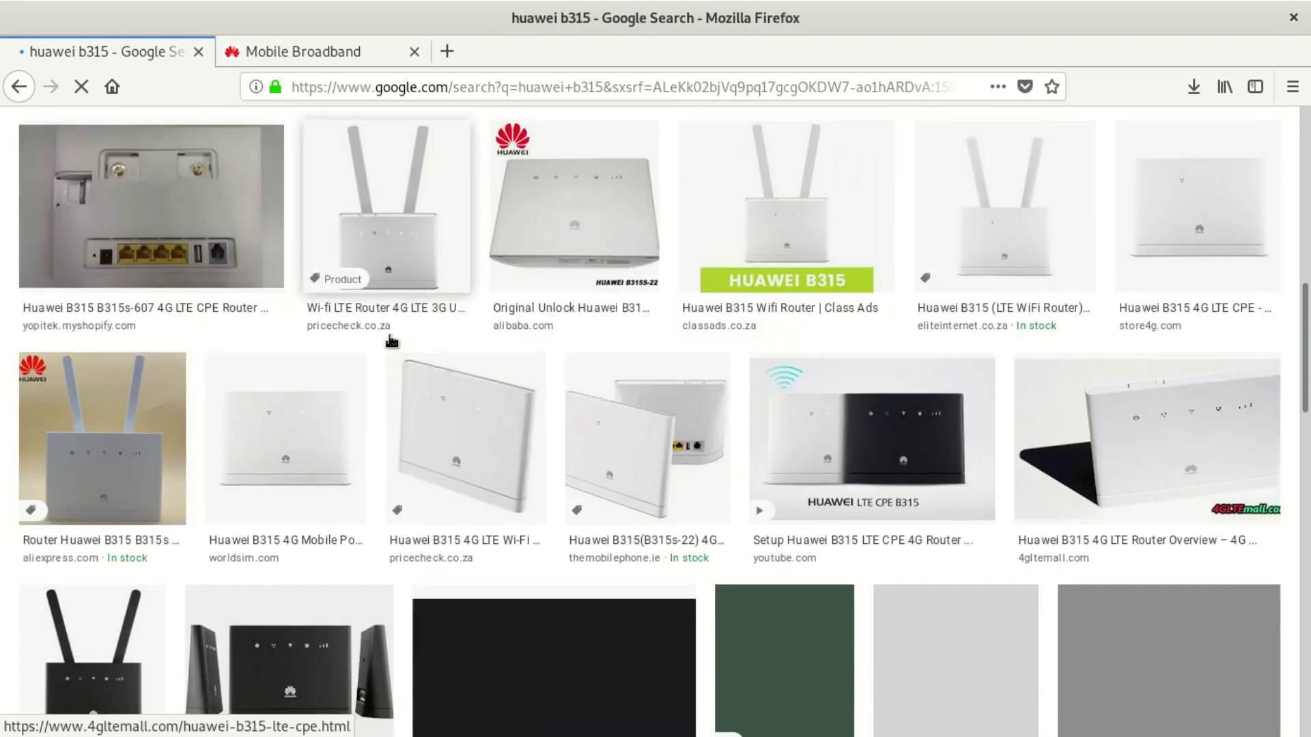
scroll(391, 340, down, 5)
scroll(565, 357, up, 9)
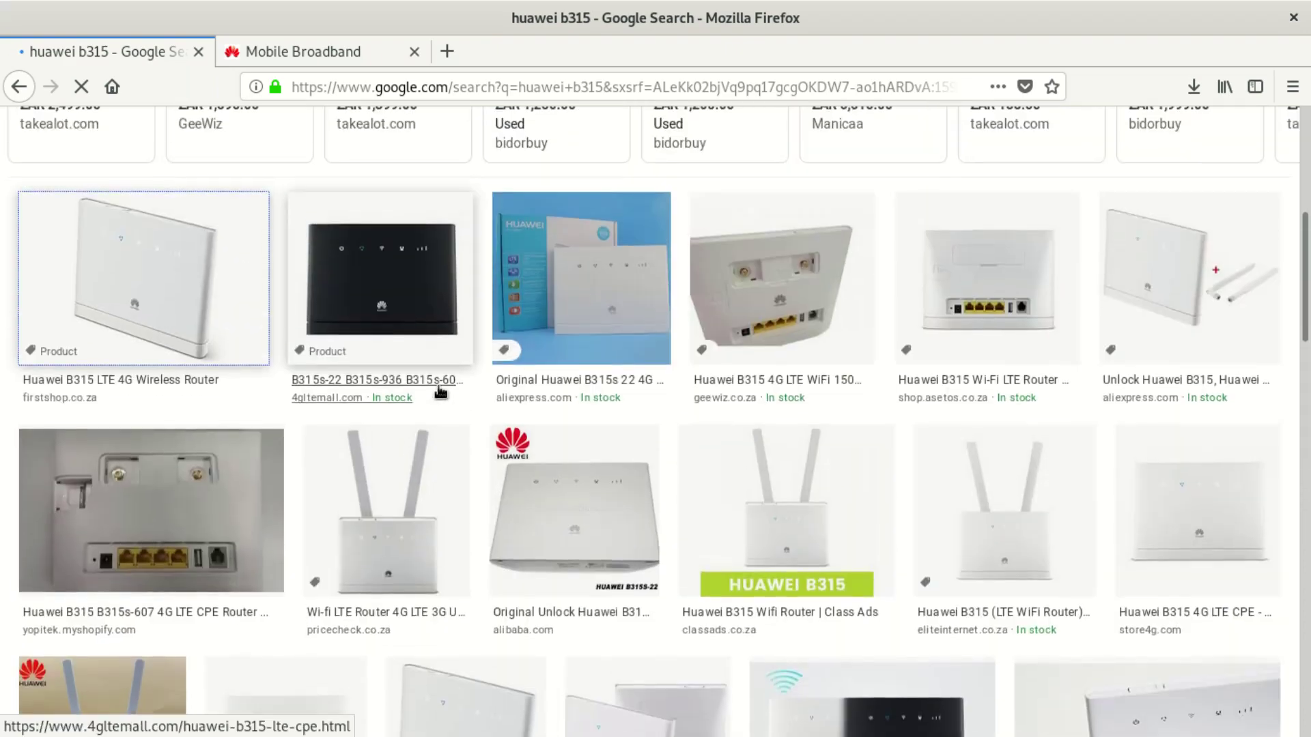
scroll(440, 391, up, 6)
scroll(212, 421, down, 5)
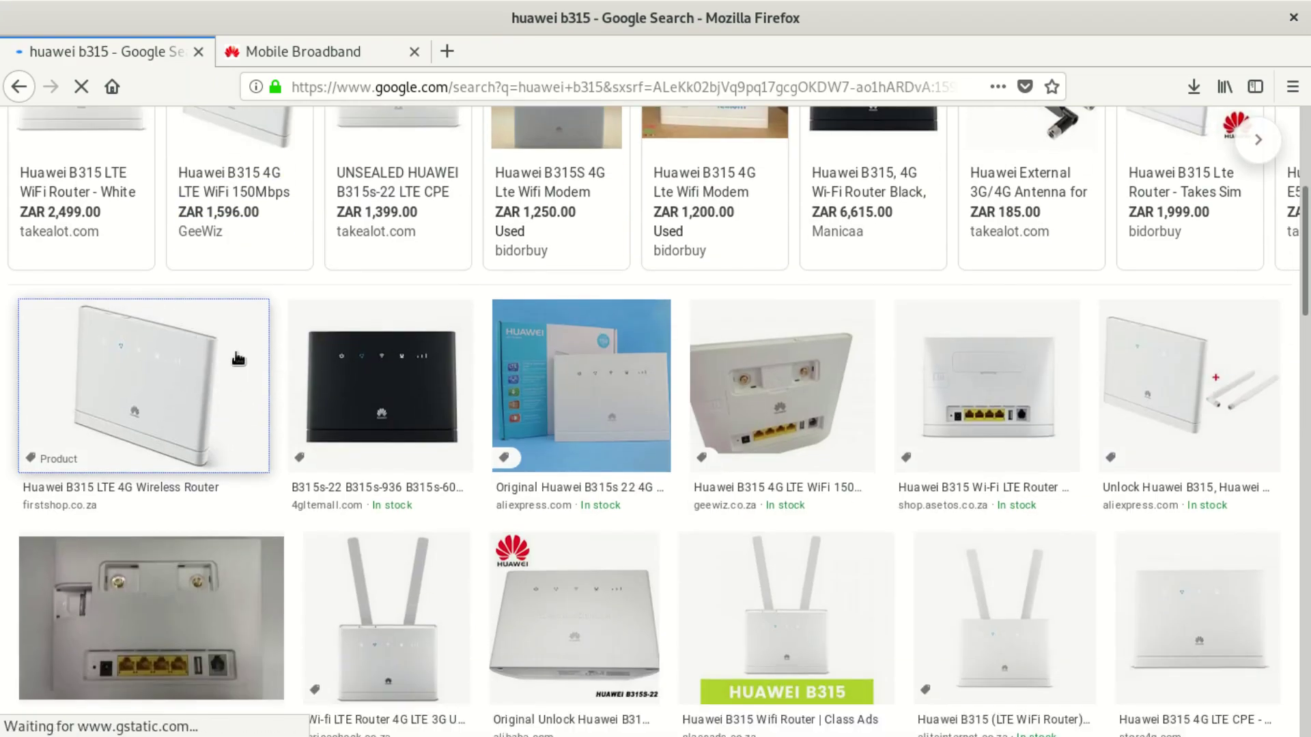
click(256, 398)
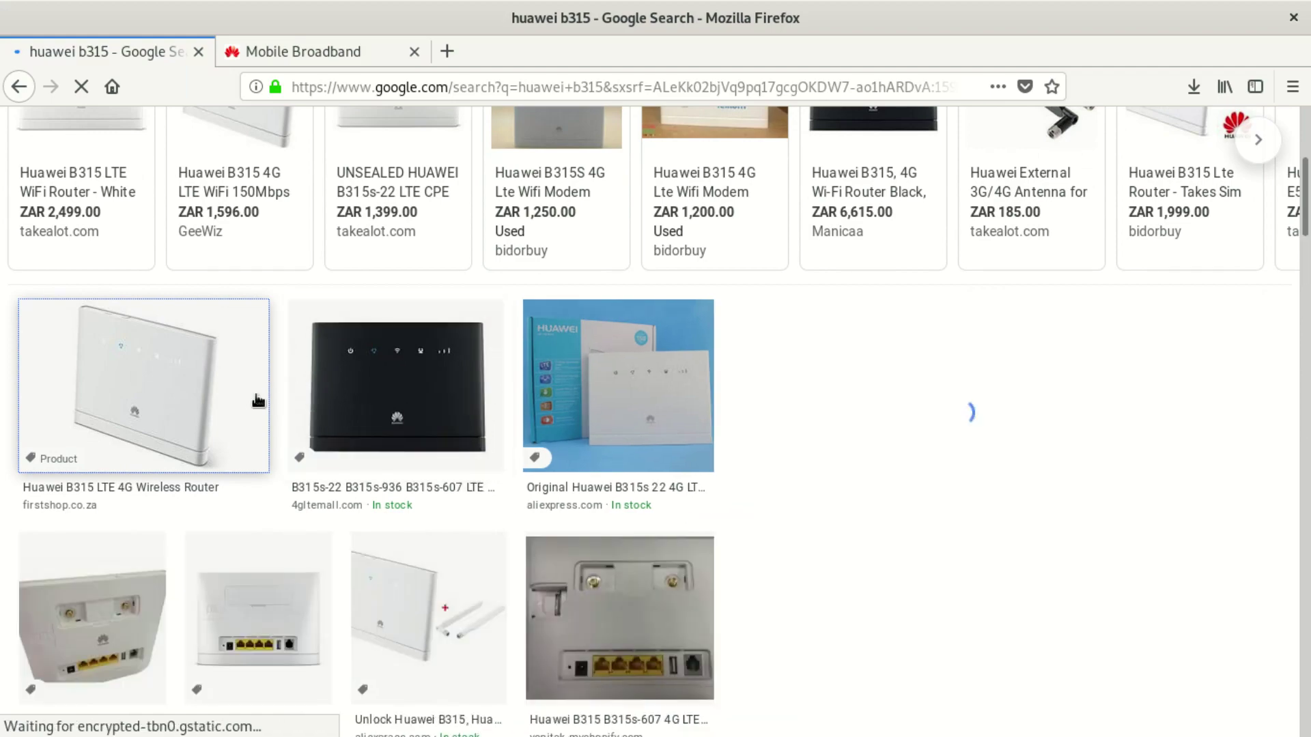
Examine the picture and product details in the Huawei B315 preview and close it.
scroll(940, 312, up, 3)
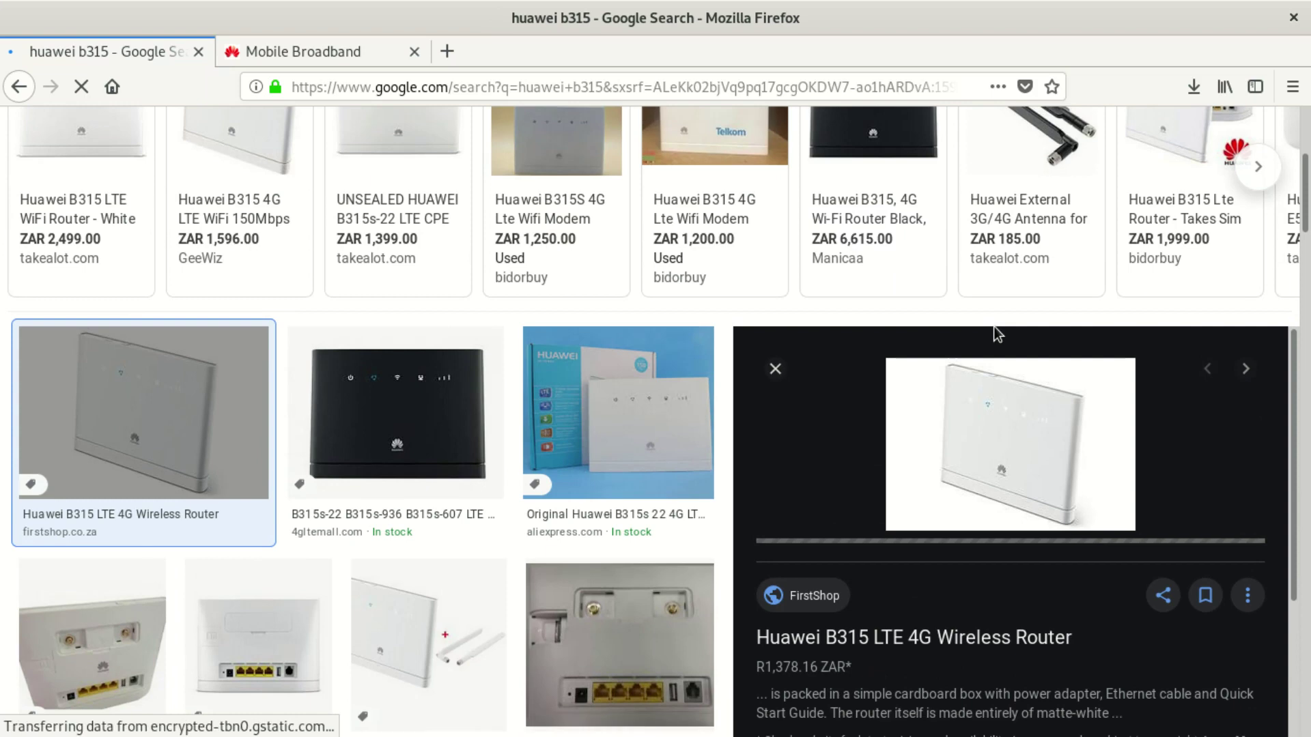
scroll(1022, 340, down, 3)
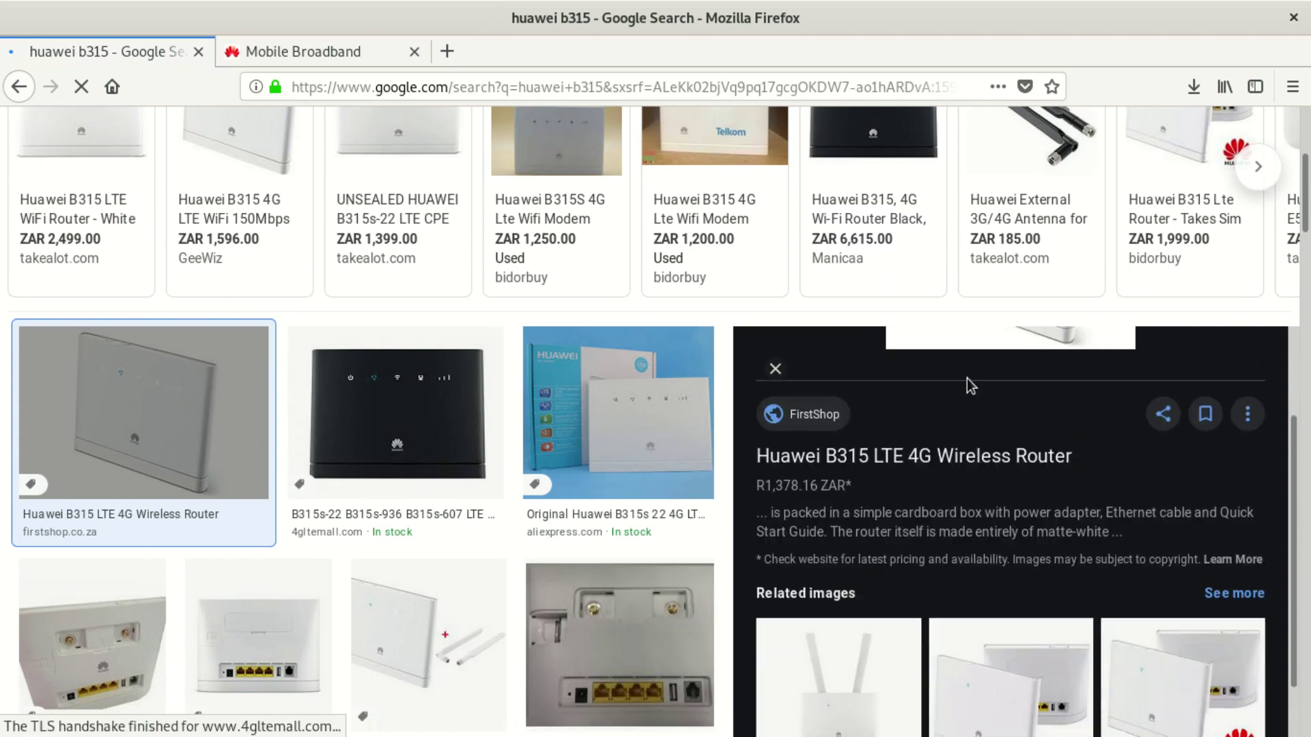
scroll(949, 358, up, 3)
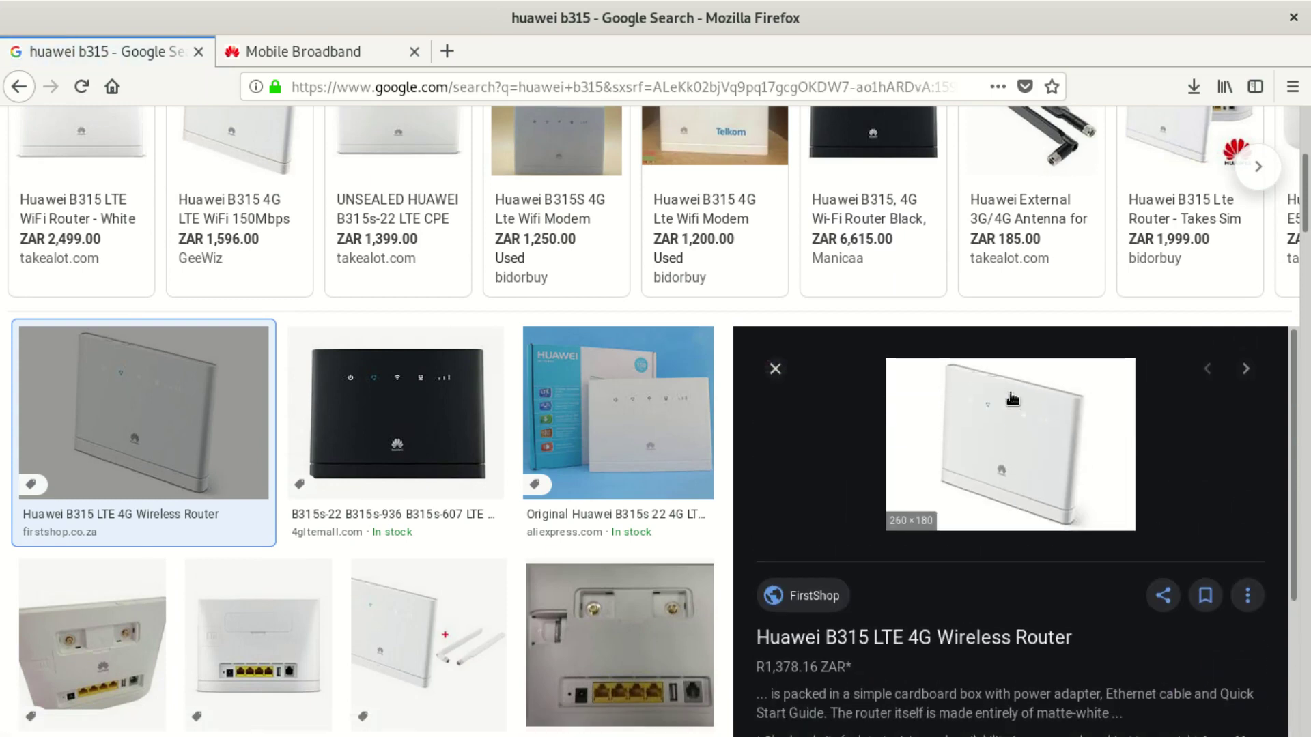
scroll(830, 383, down, 1)
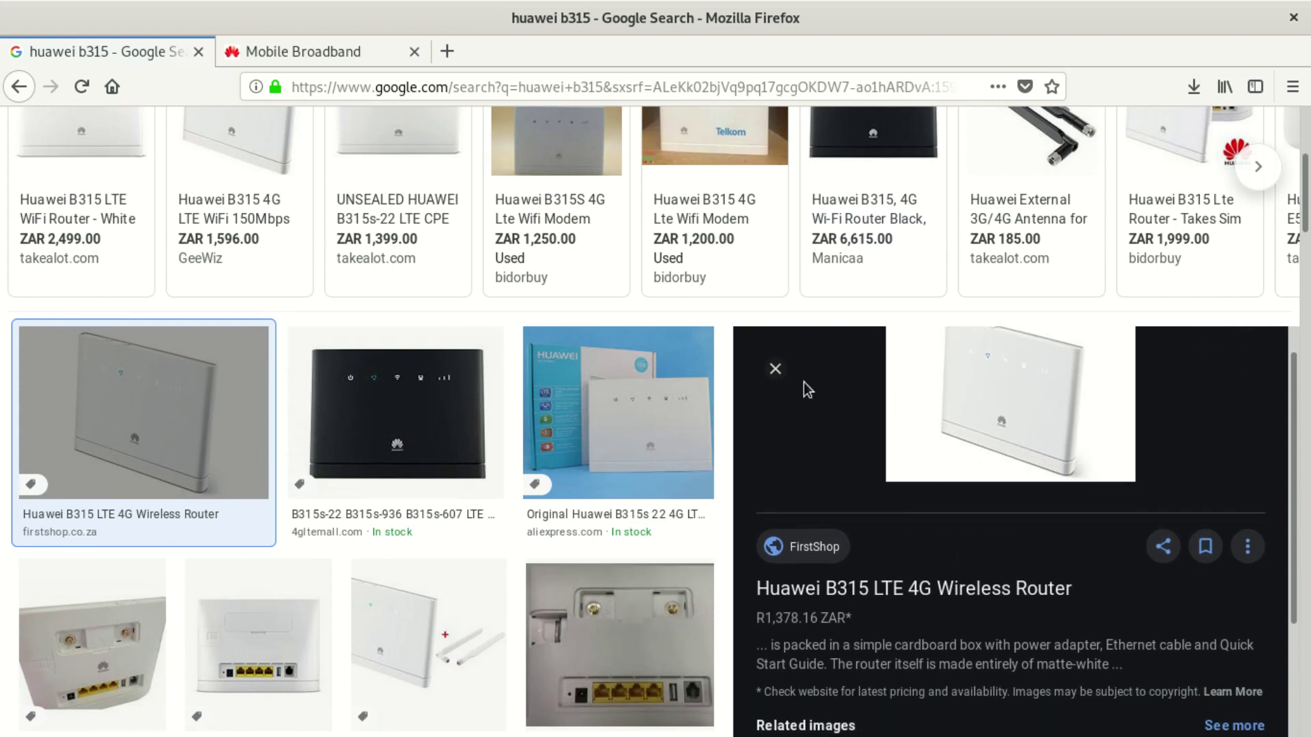
click(773, 370)
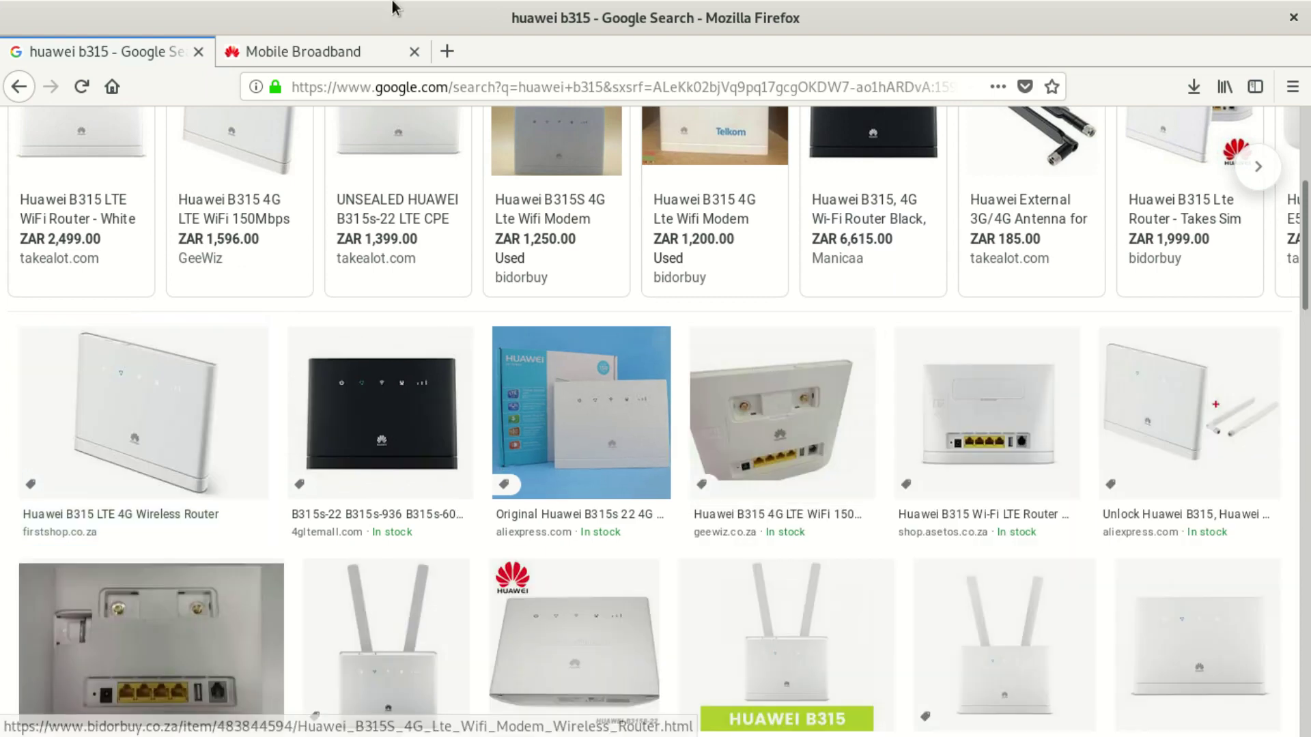
Switch back to the router's admin page, highlight its address and review the connection and WLAN status.
click(312, 48)
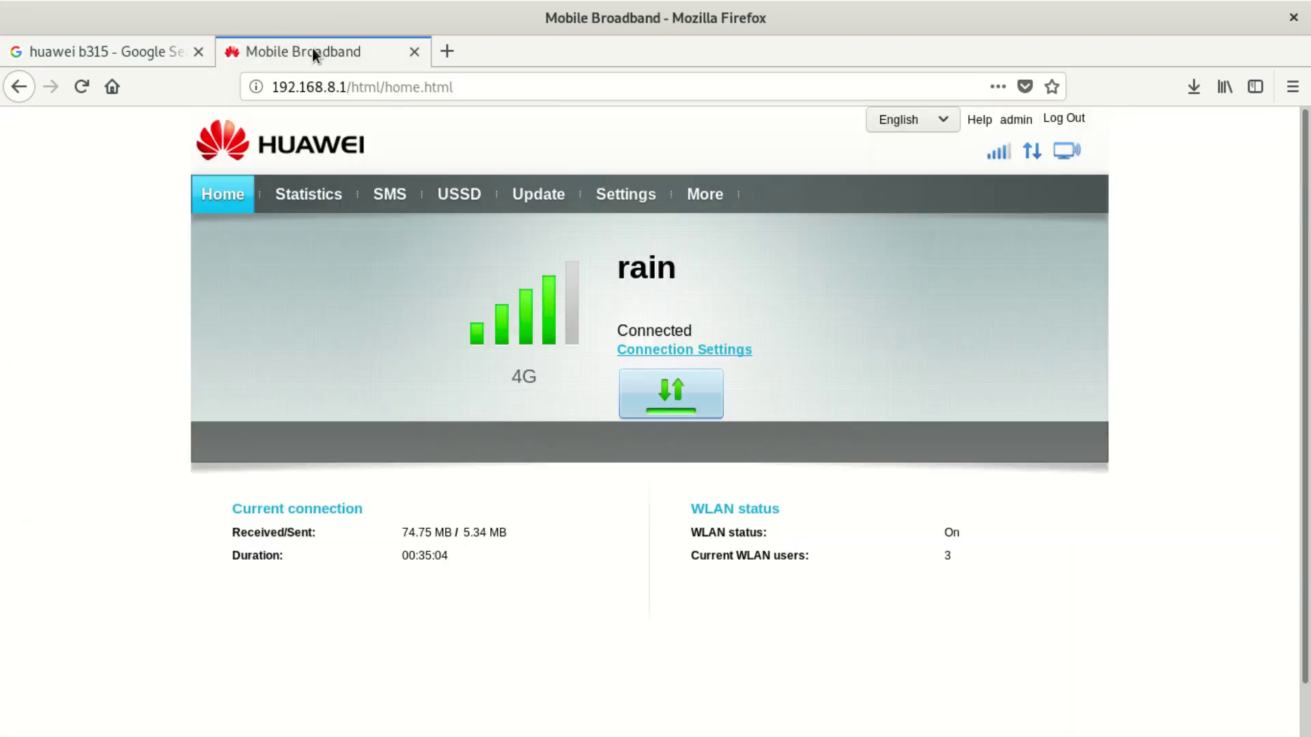
click(459, 87)
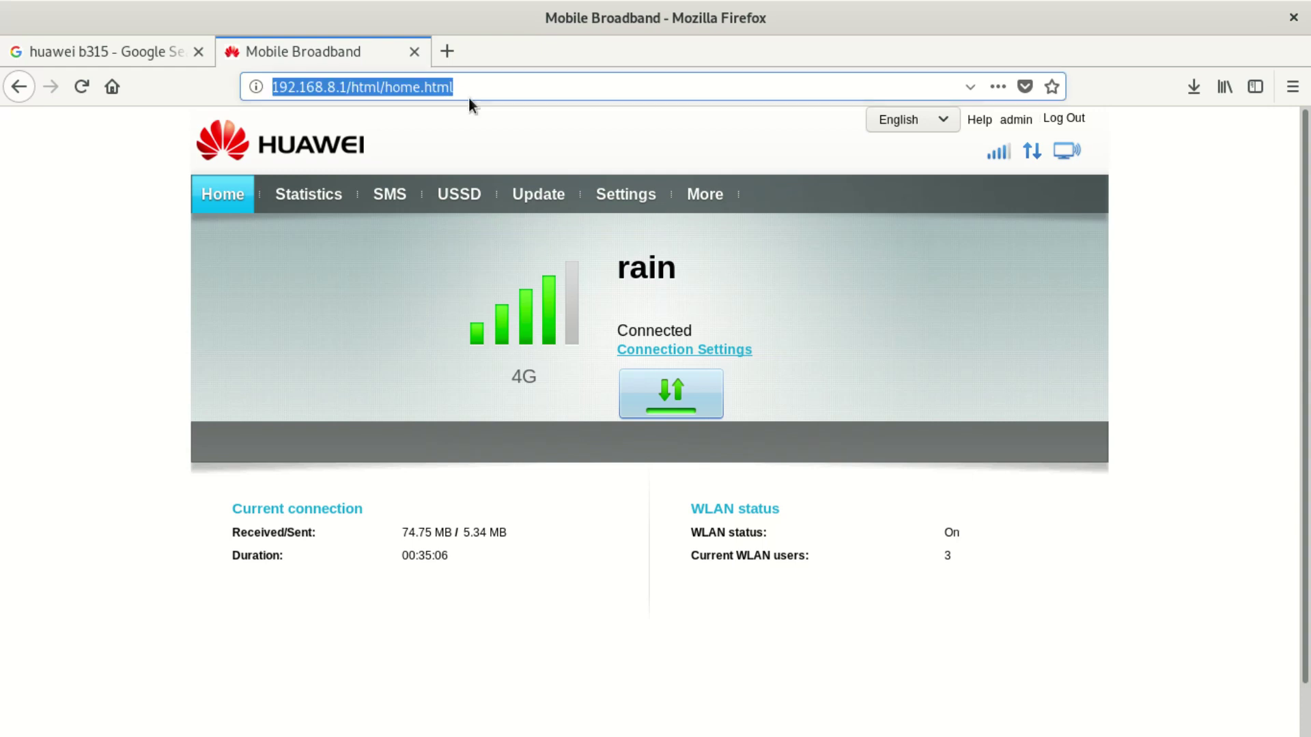
scroll(617, 237, down, 1)
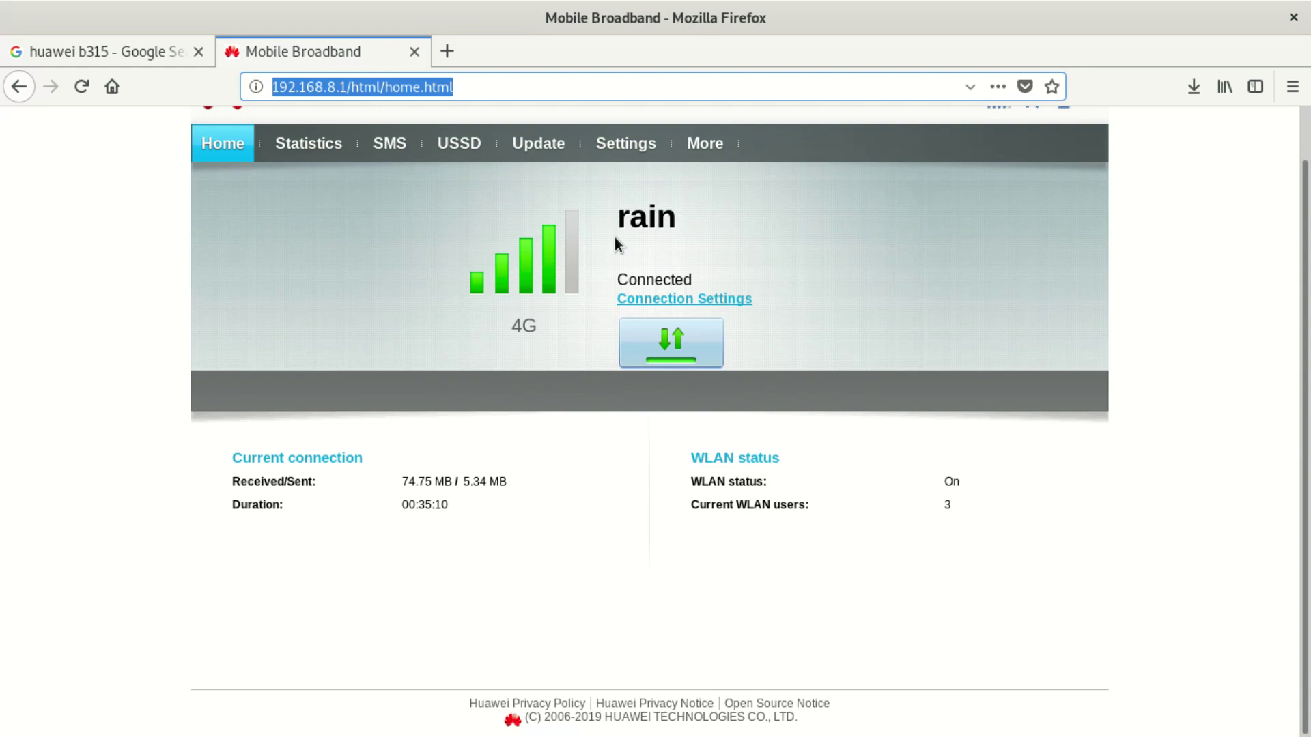
scroll(513, 287, up, 1)
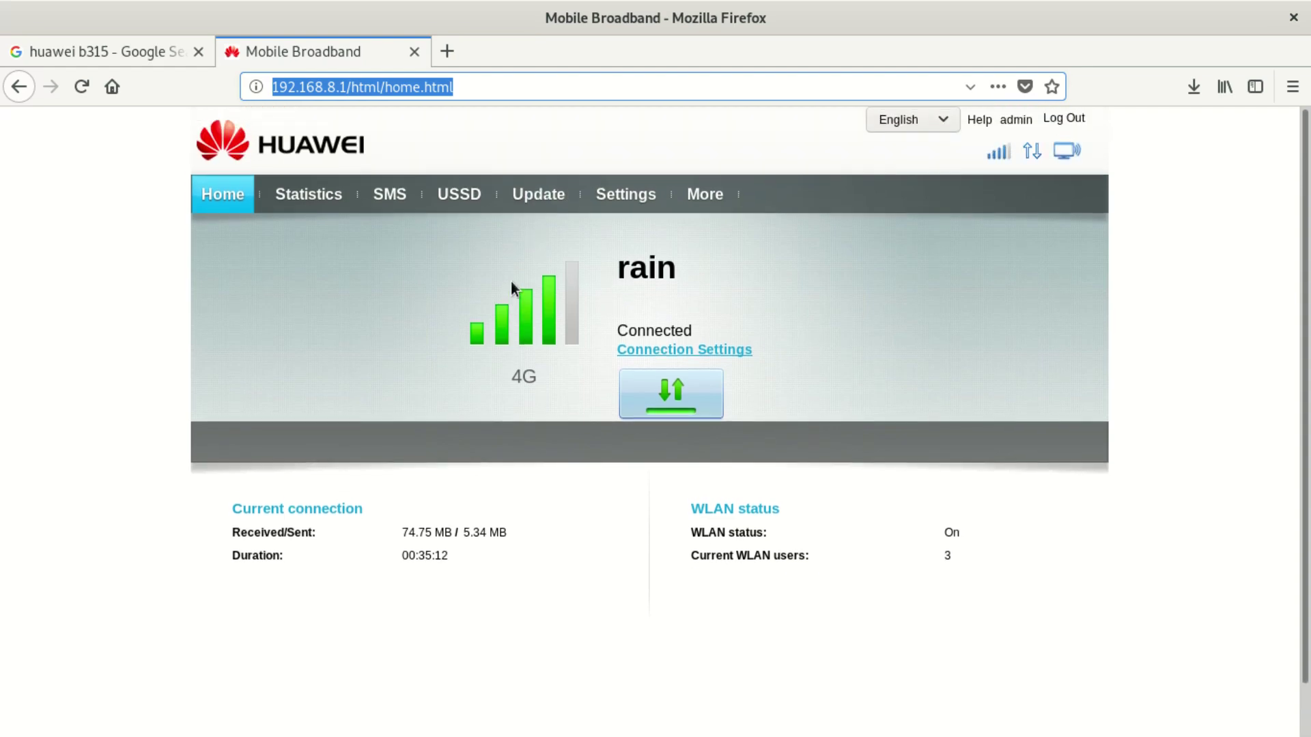
Open the router's Statistics page and review the mobile network usage, connected WLAN clients and blacklist.
click(293, 195)
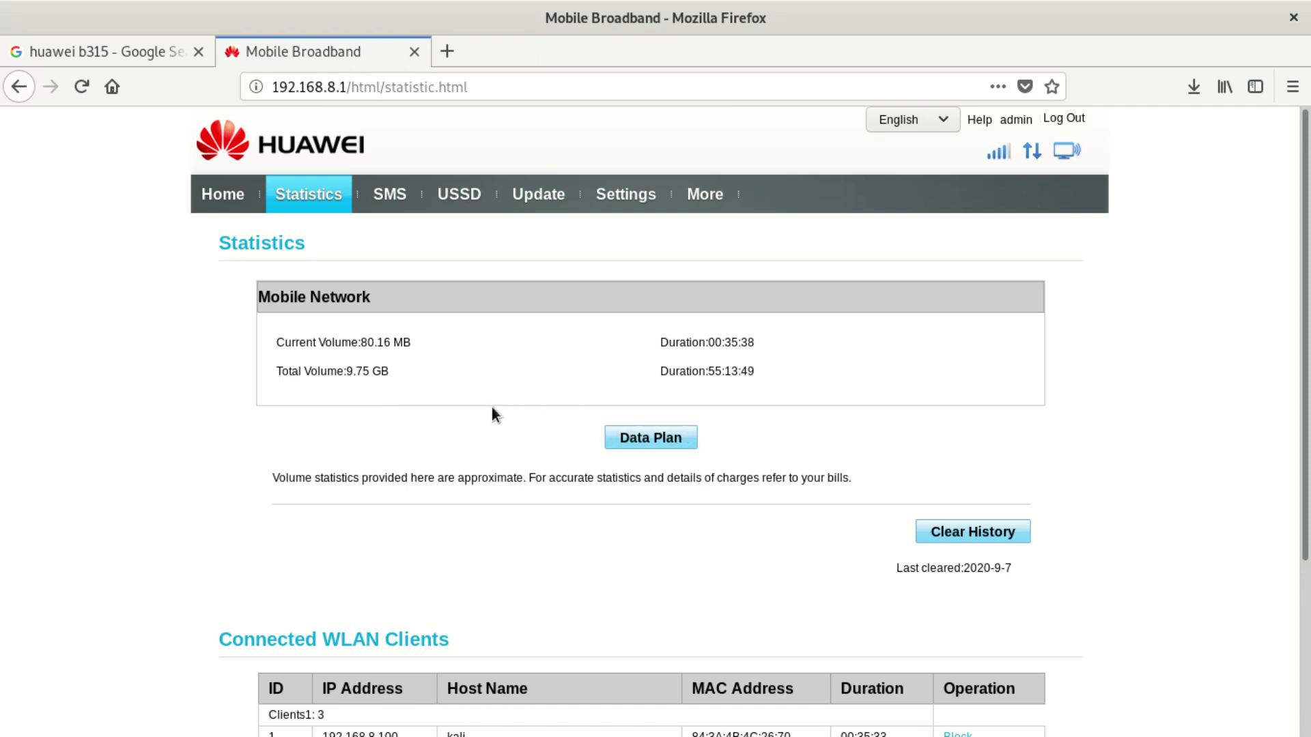
scroll(457, 478, down, 3)
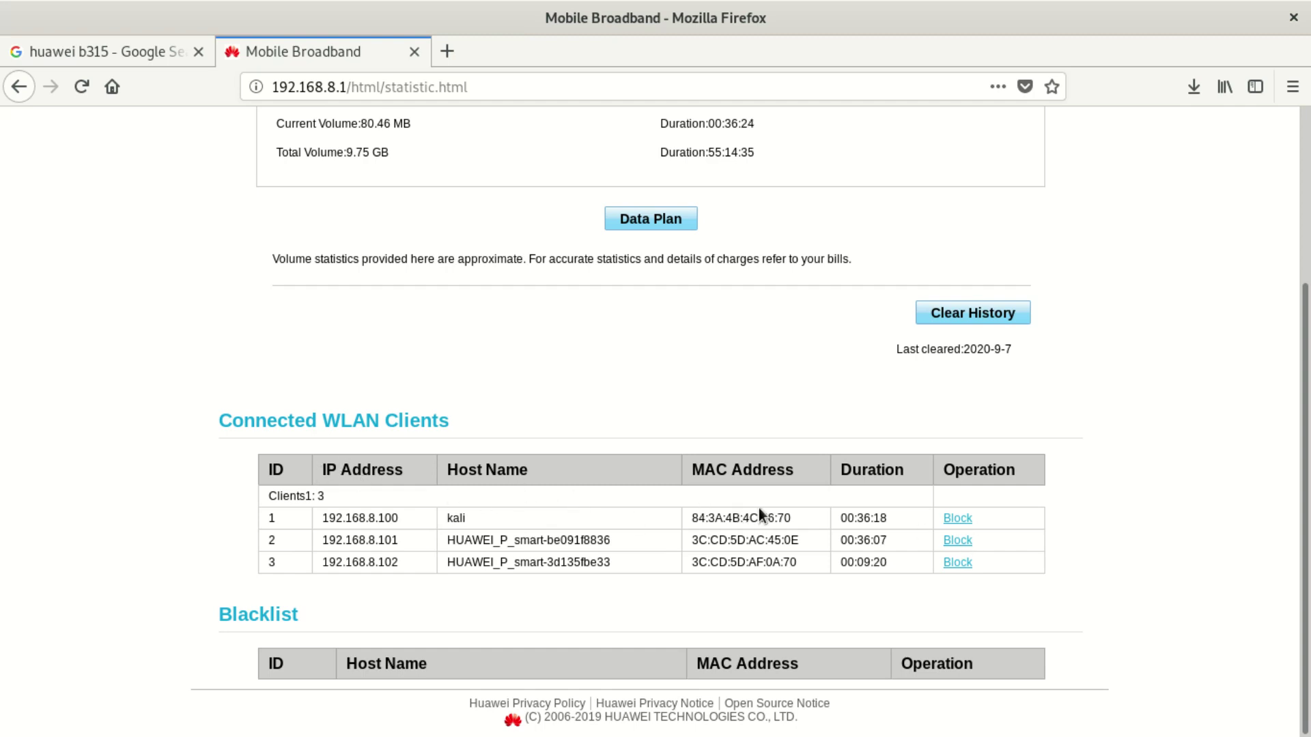
scroll(727, 498, up, 3)
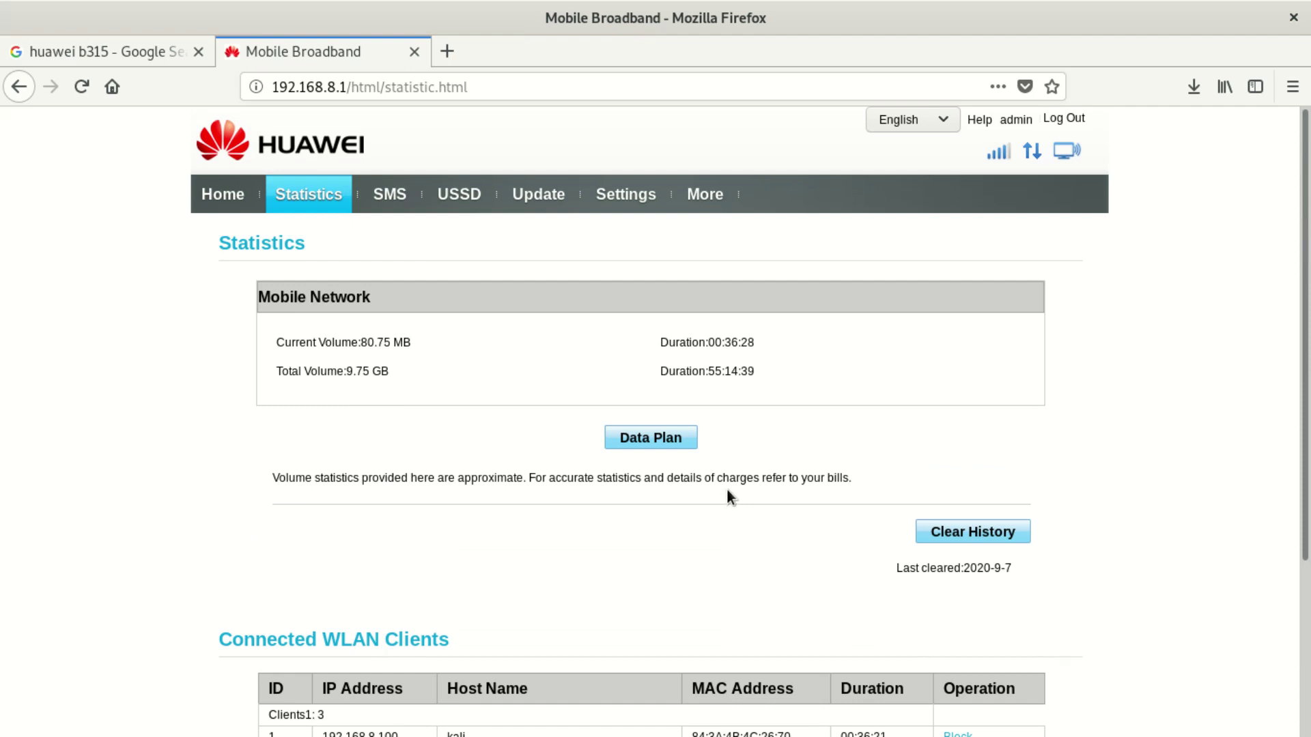
Open the mobile network's data plan settings and set the start date to 31.
click(661, 439)
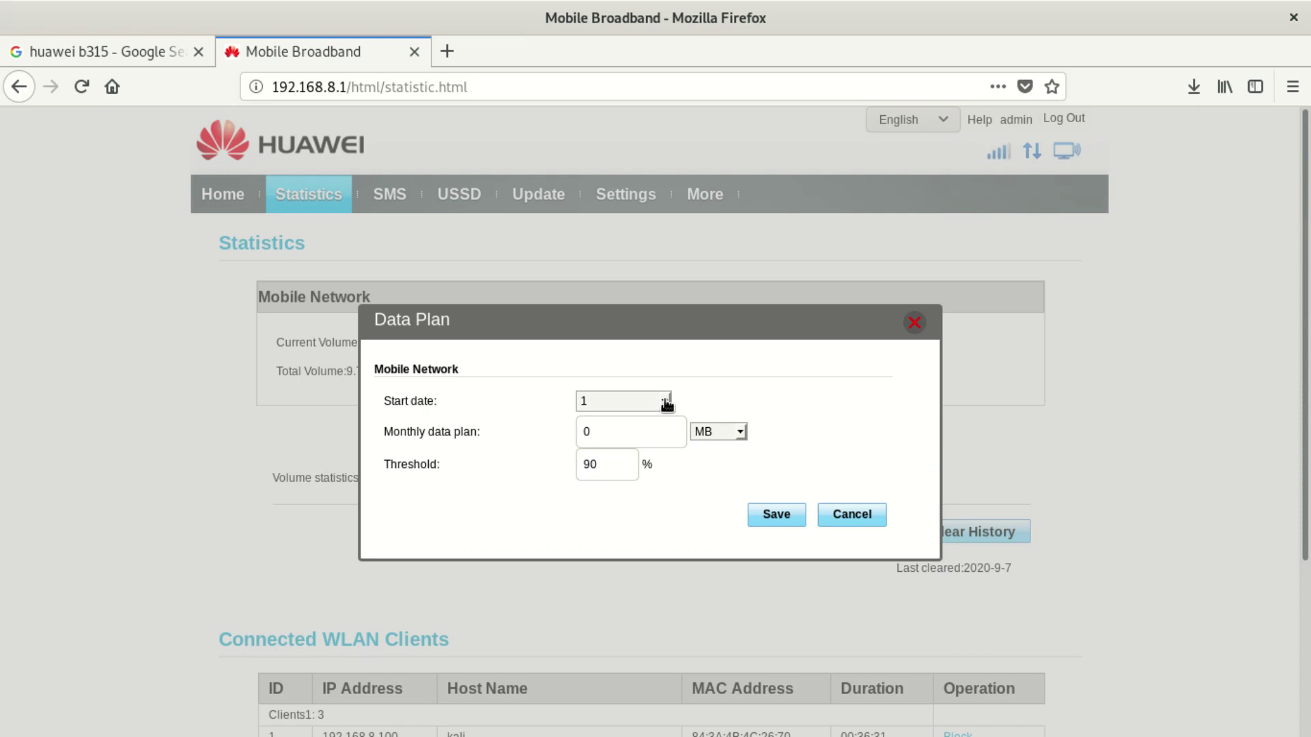
click(666, 402)
scroll(646, 497, down, 4)
click(584, 464)
click(663, 402)
scroll(620, 567, down, 6)
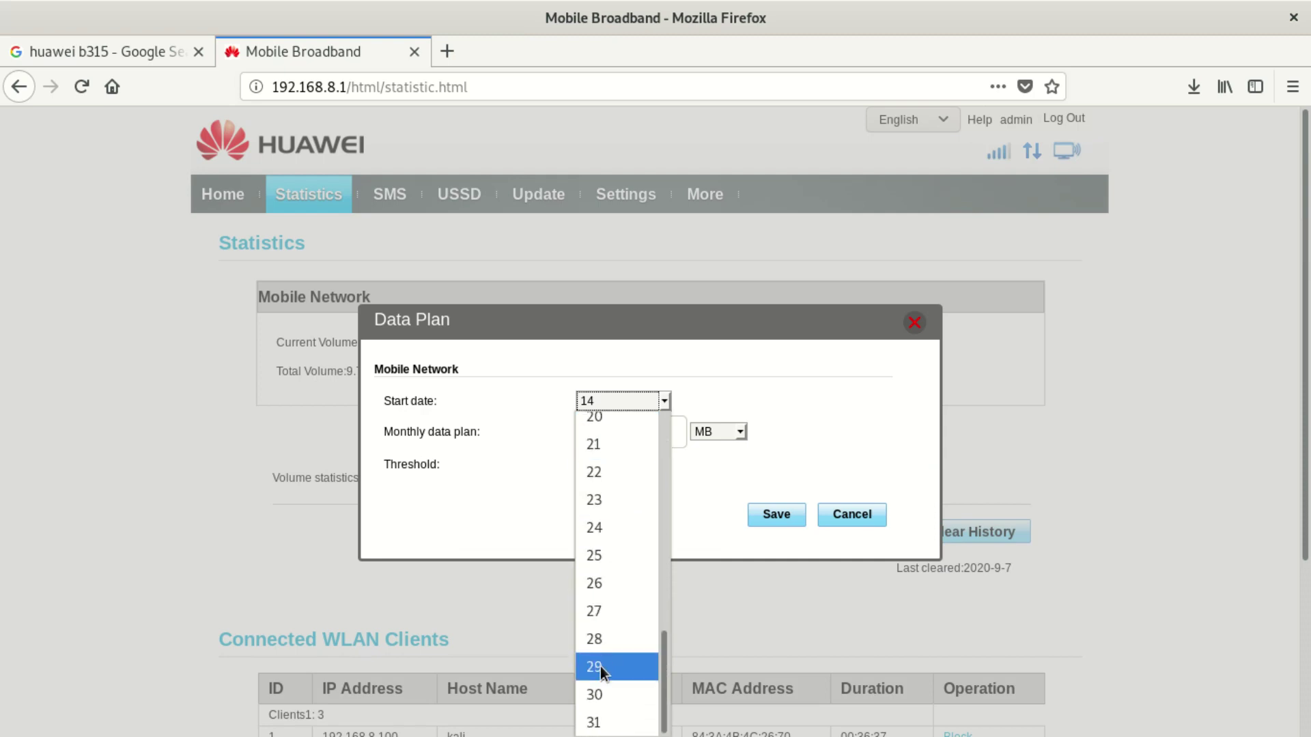
click(593, 722)
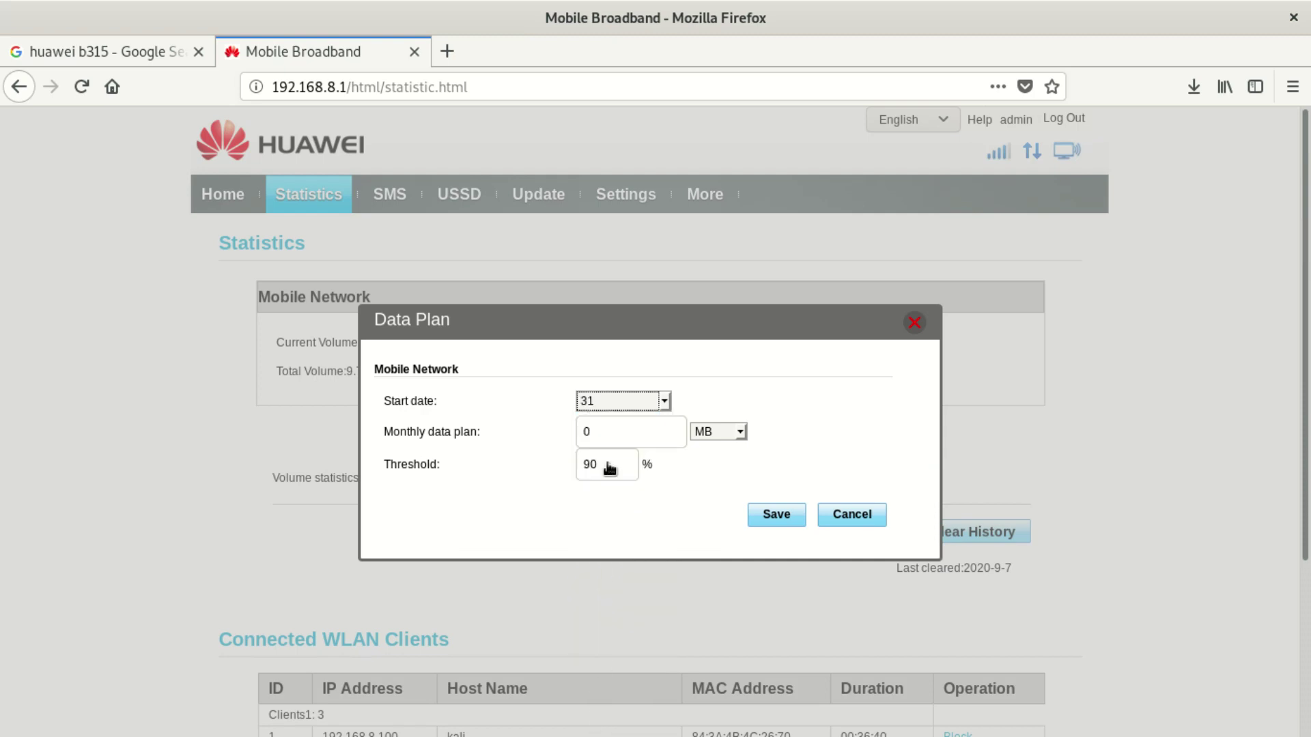
Set the data plan's start date to 1.
click(628, 399)
click(596, 510)
click(614, 401)
scroll(614, 491, up, 4)
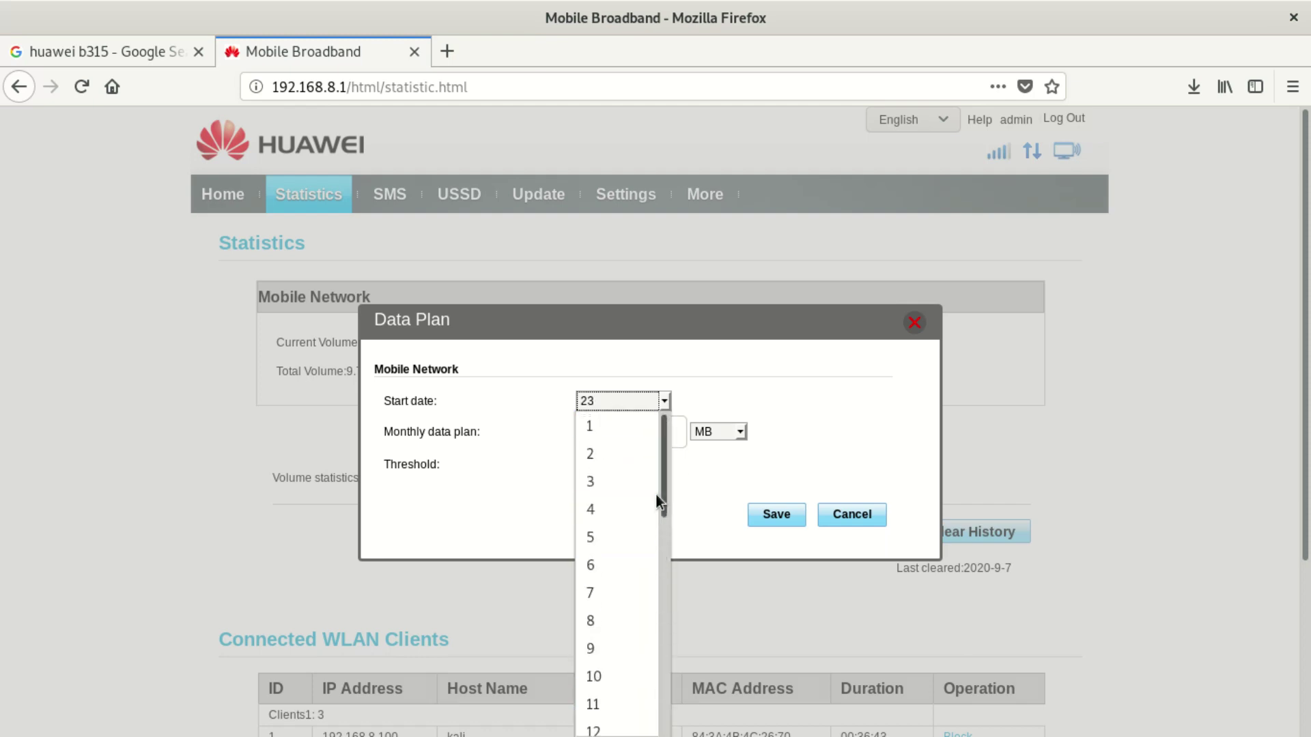
click(624, 427)
click(623, 428)
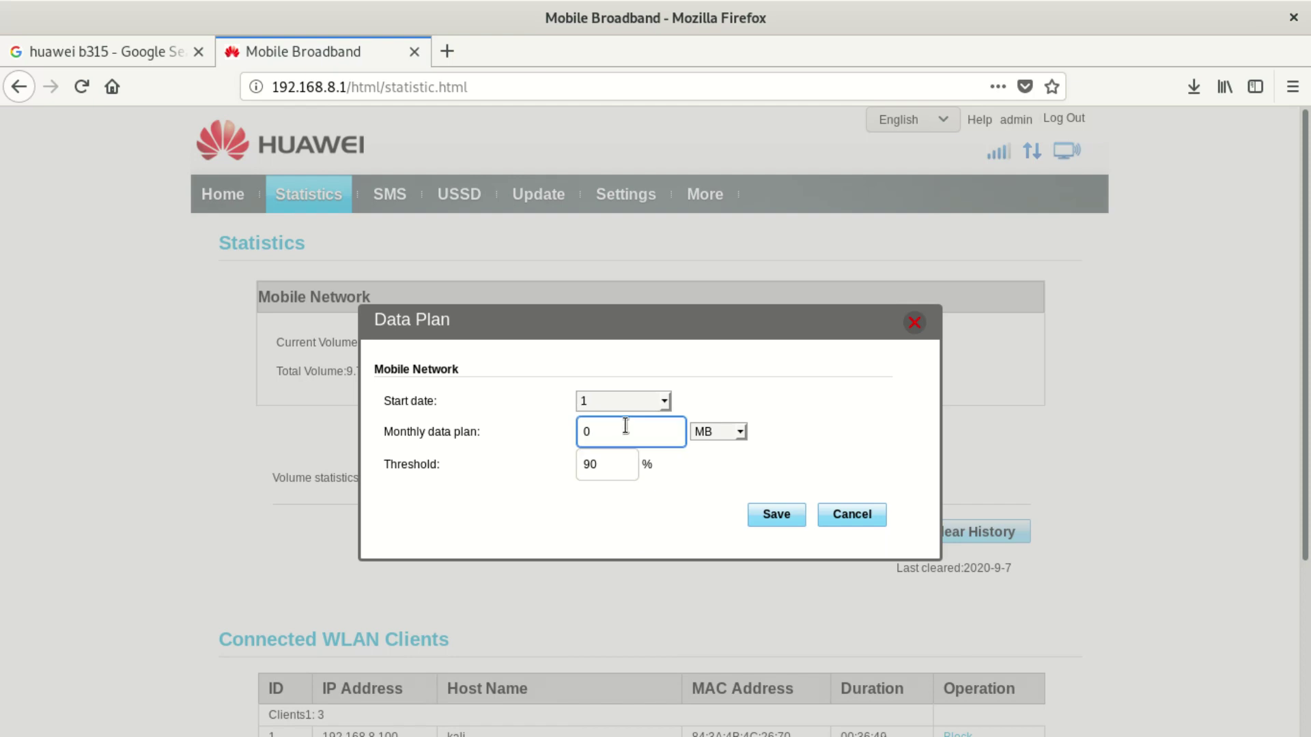
Set the monthly data plan to 50 GB.
click(743, 430)
click(733, 490)
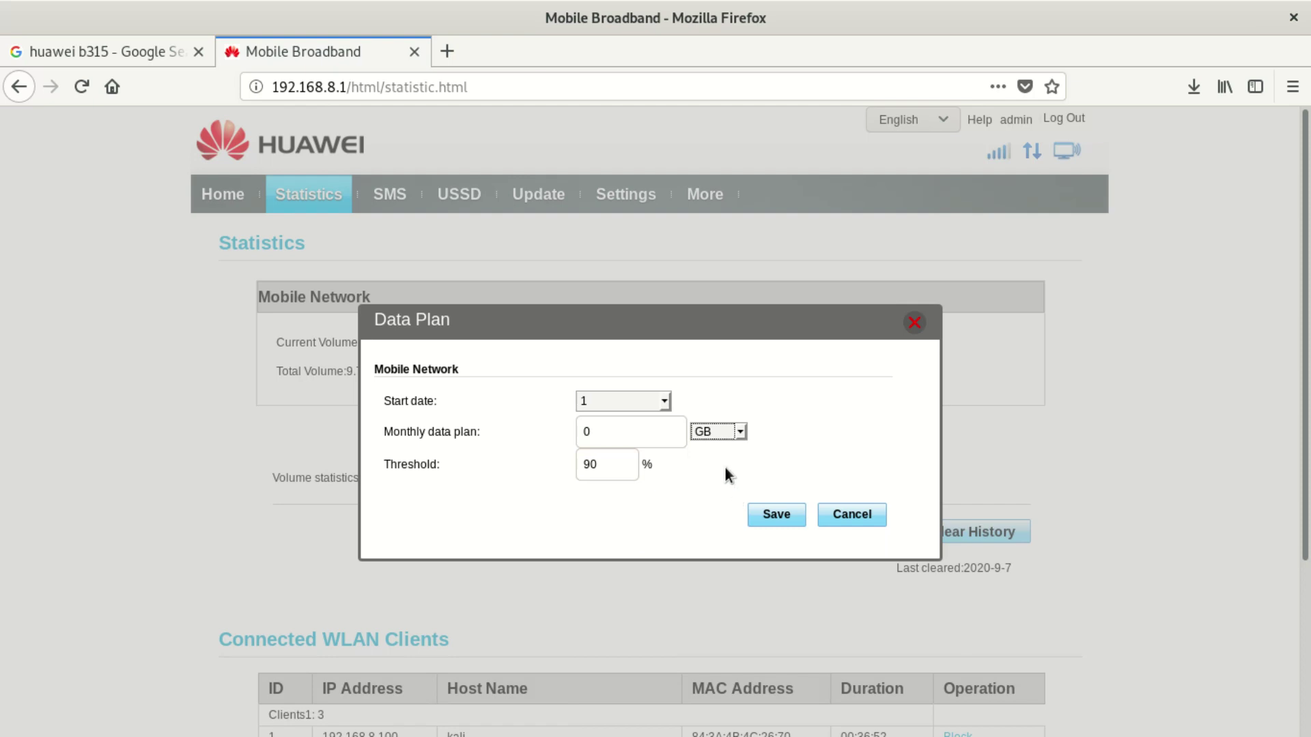
click(593, 420)
key(BackSpace)
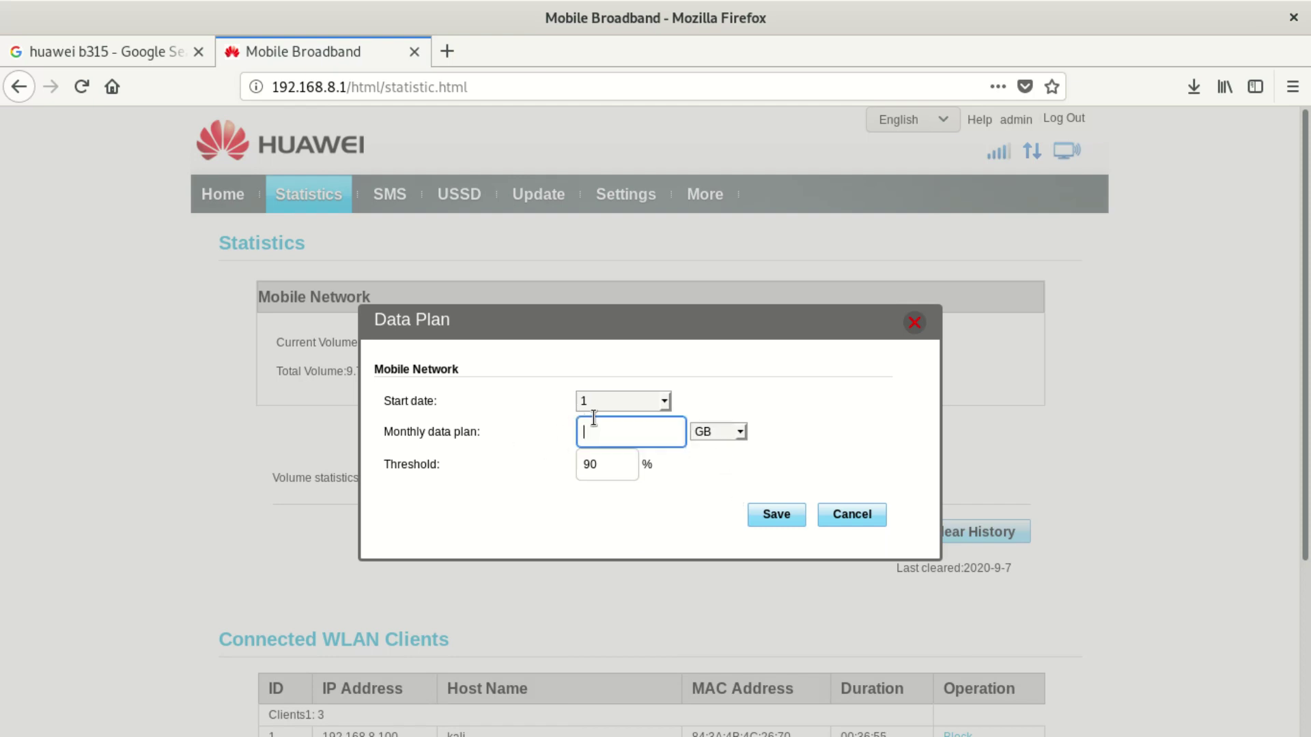
text(50)
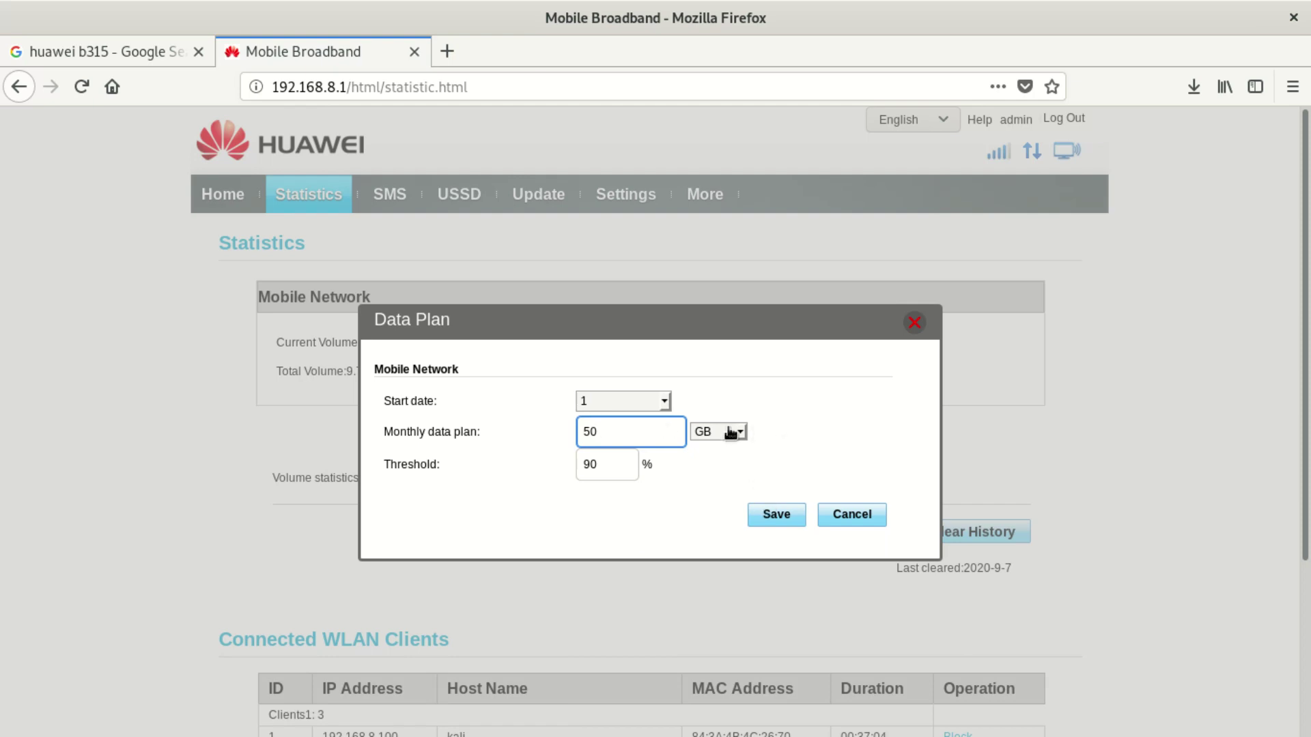
click(769, 517)
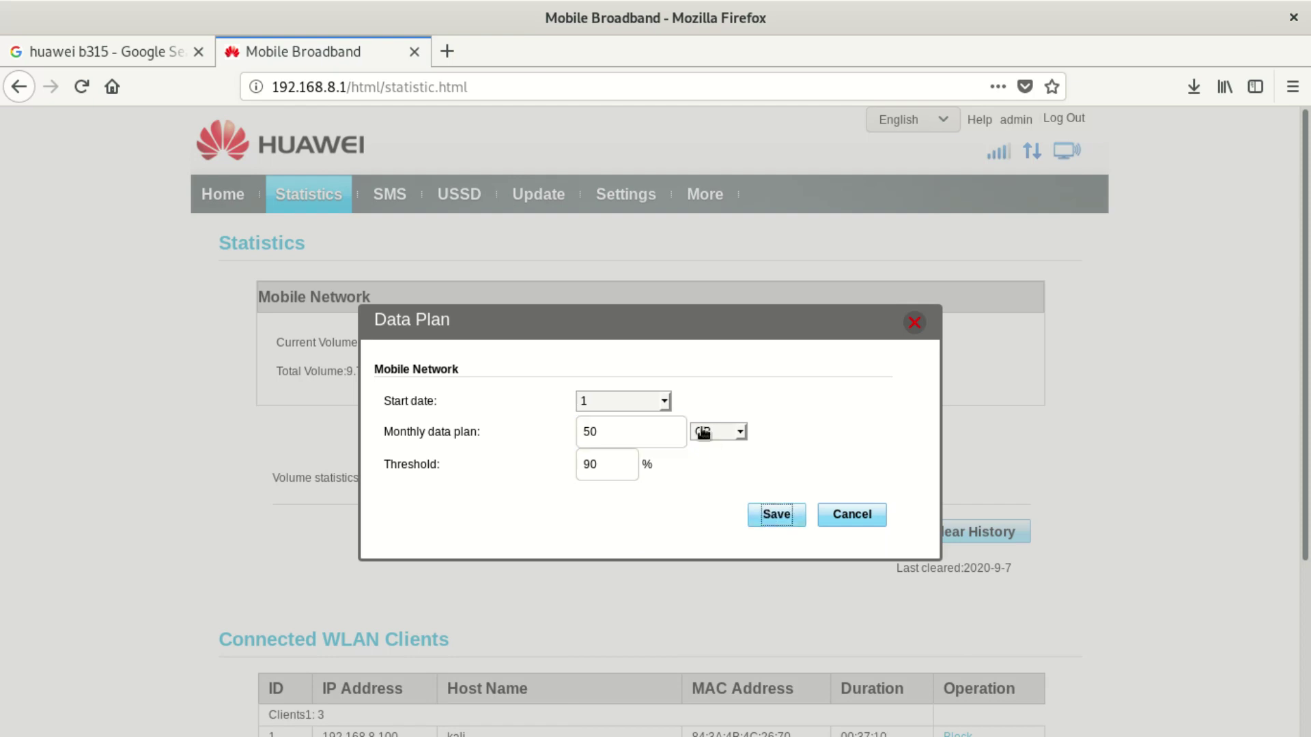
Replace the monthly data plan amount with 200, keeping GB as the unit.
click(600, 403)
click(600, 403)
click(606, 431)
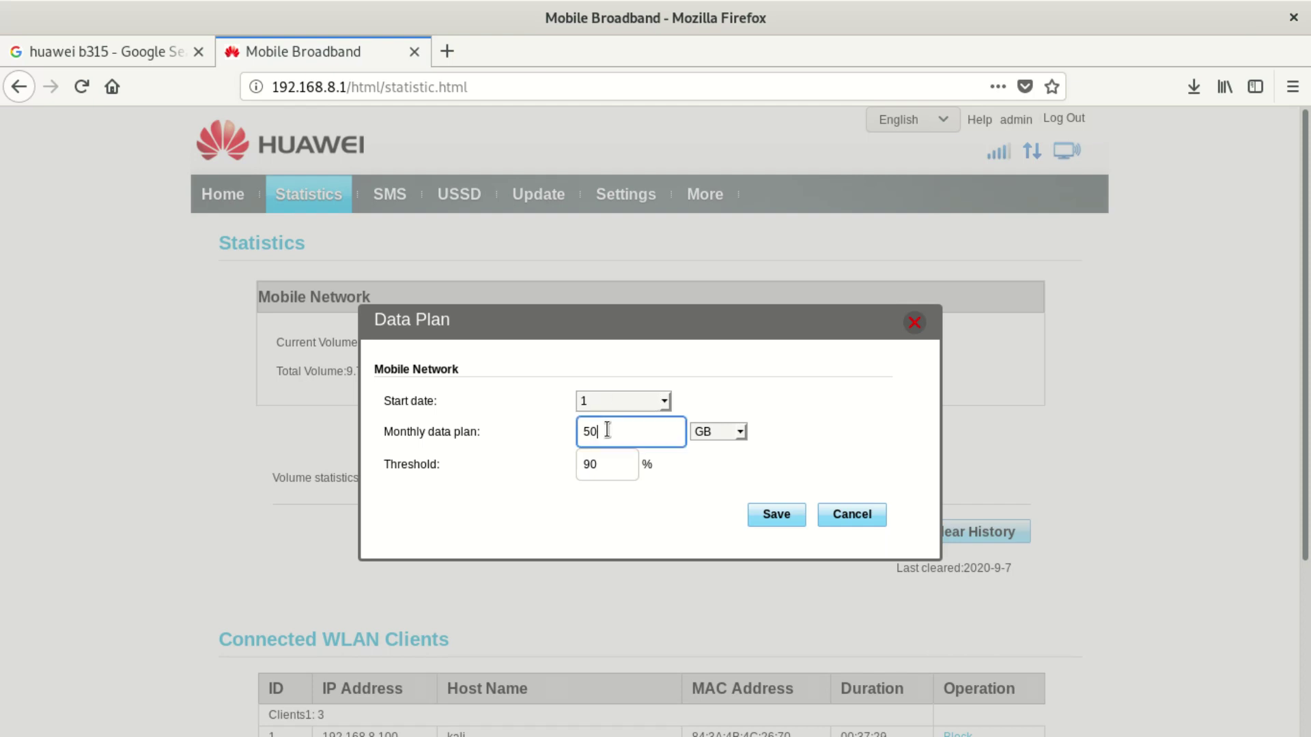
drag(607, 432, 581, 430)
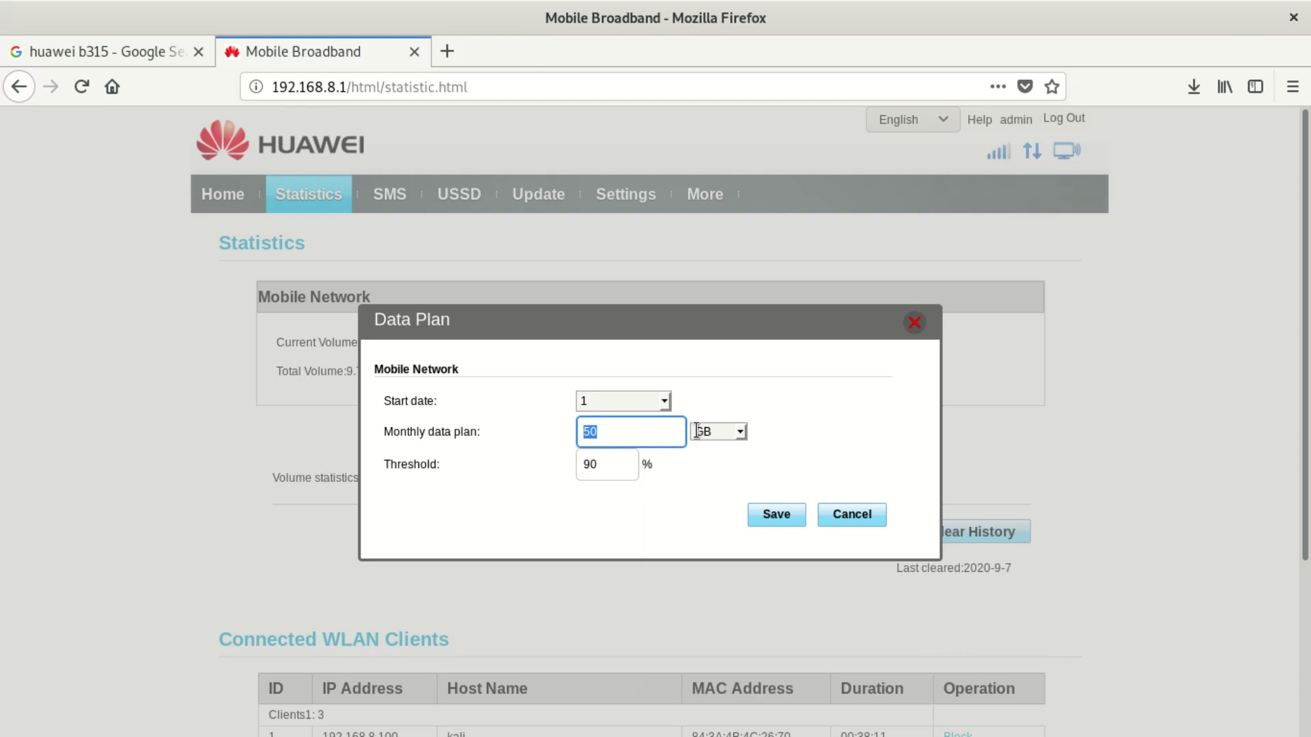
click(710, 430)
click(611, 427)
drag(612, 427, 570, 425)
click(610, 429)
key(BackSpace)
key(BackSpace)
text(200)
Check the threshold and monthly data plan amount, and save the data plan.
click(615, 464)
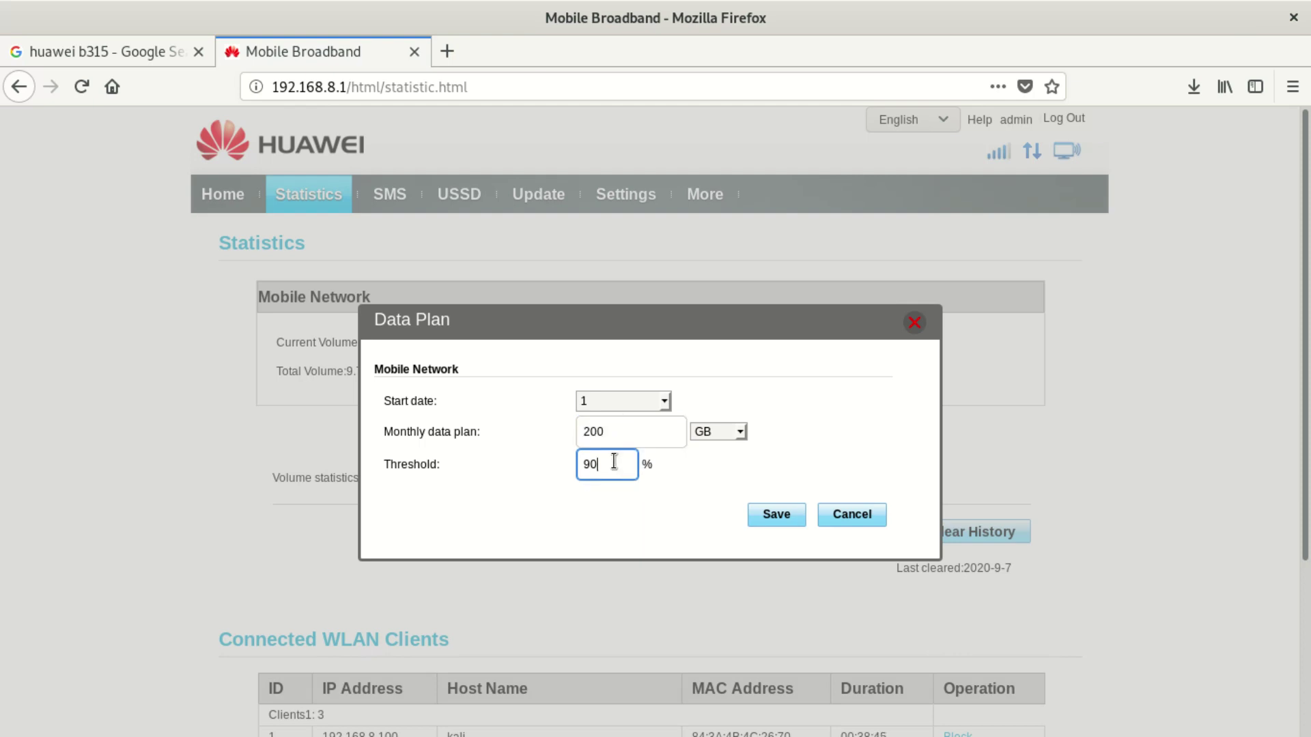
double_click(607, 429)
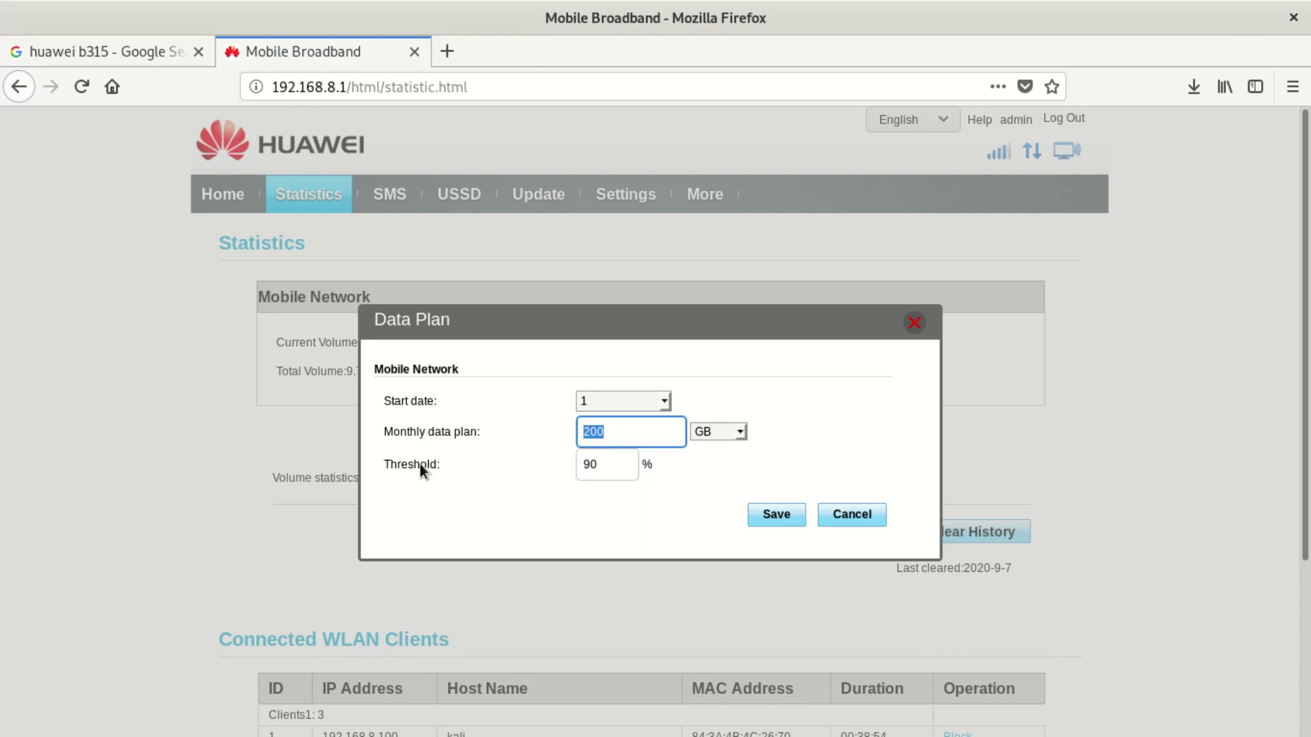
key(Tab)
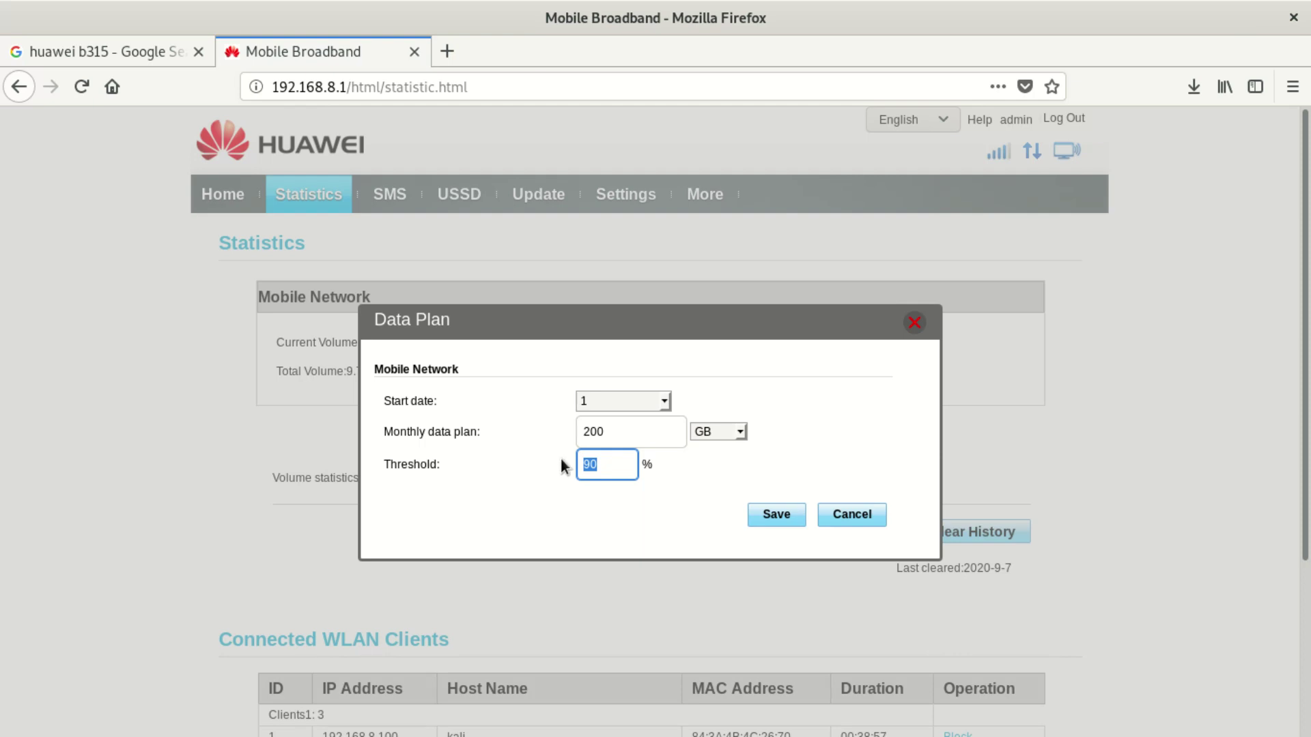
click(608, 455)
drag(603, 456, 530, 464)
click(618, 431)
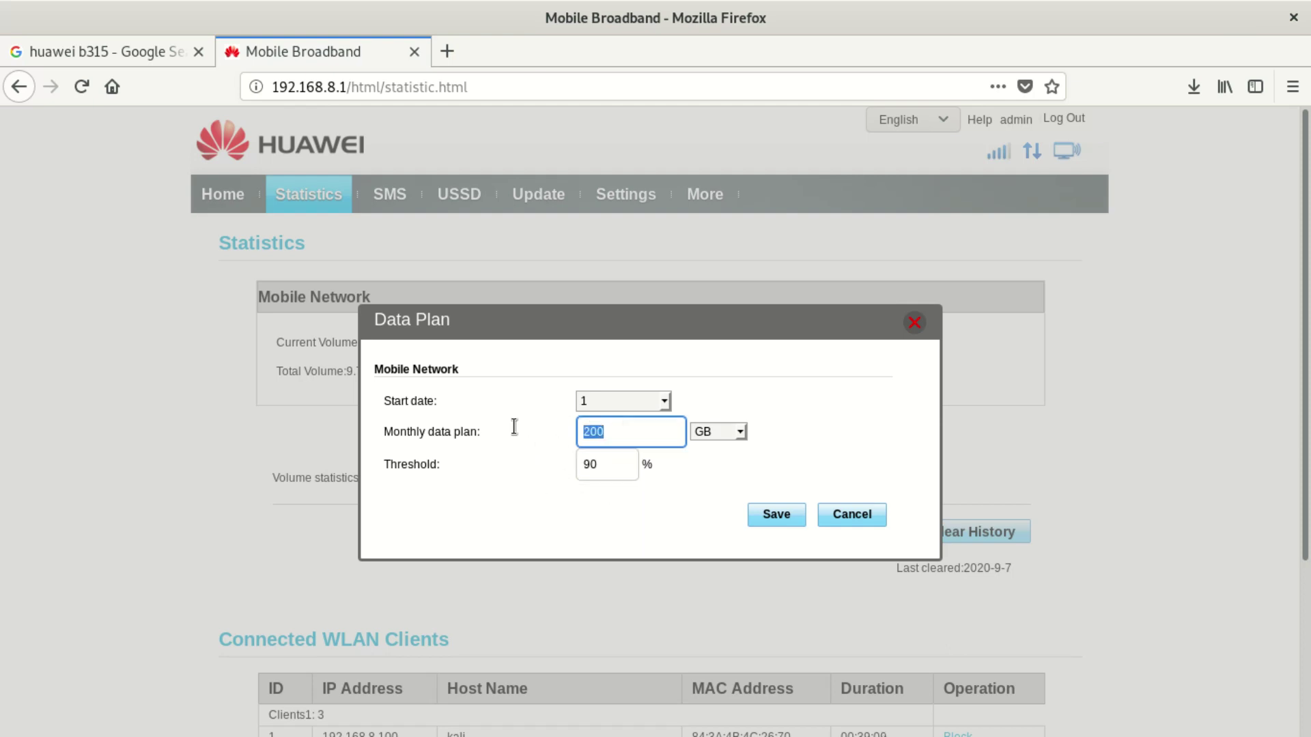
drag(621, 430, 565, 433)
scroll(735, 471, down, 3)
click(778, 407)
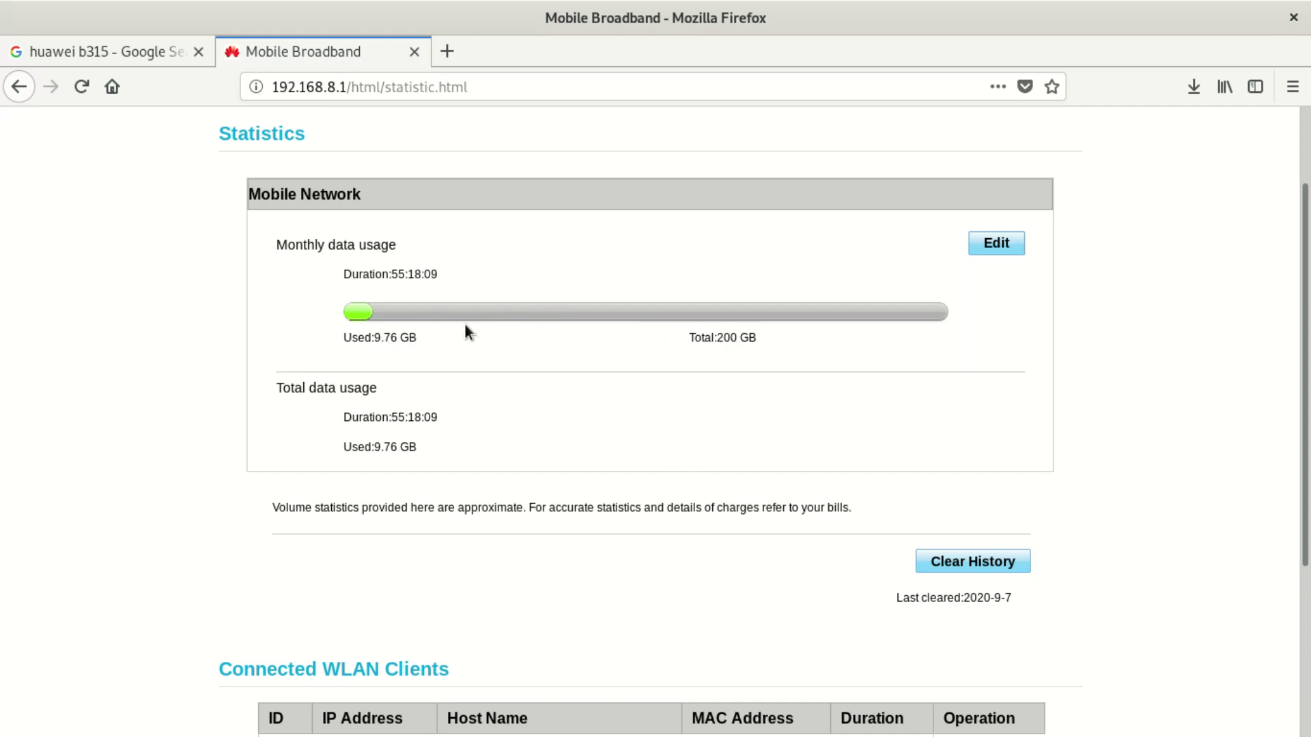
Review the monthly and total data usage, the history section and the connected WLAN clients.
scroll(721, 346, up, 3)
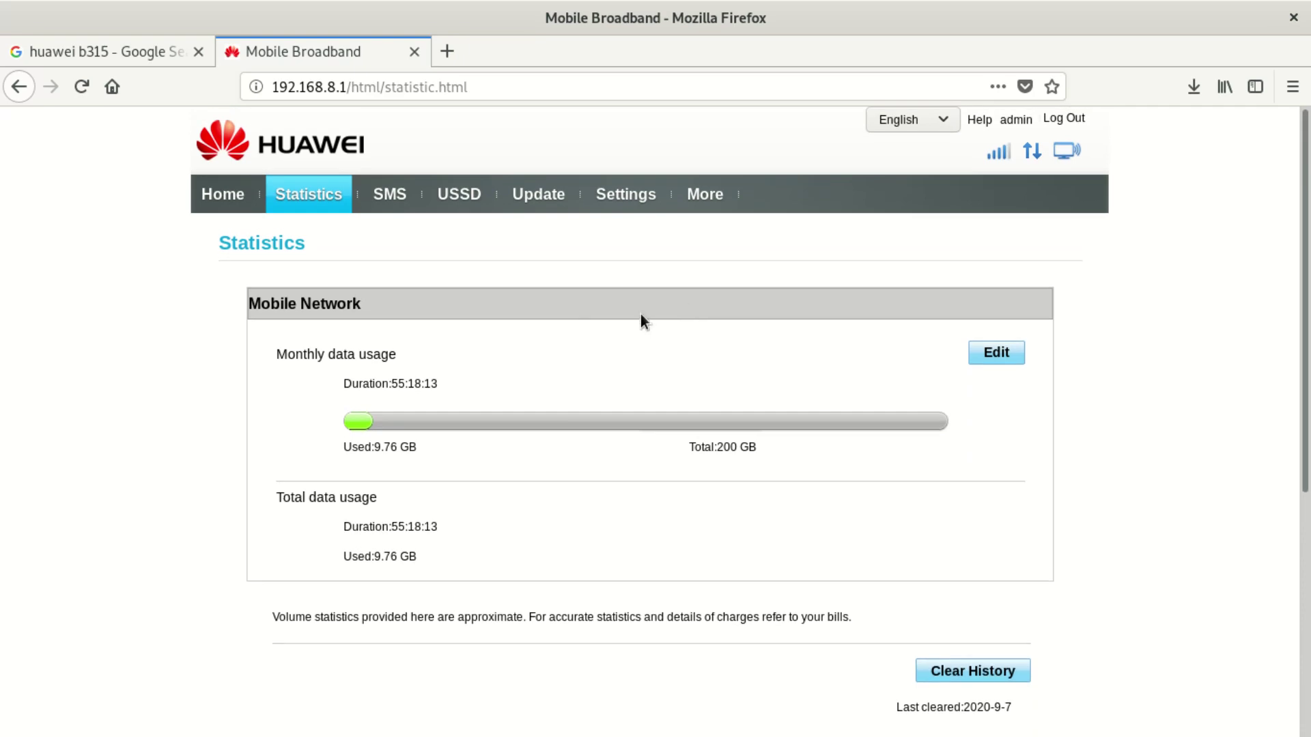
scroll(533, 342, down, 5)
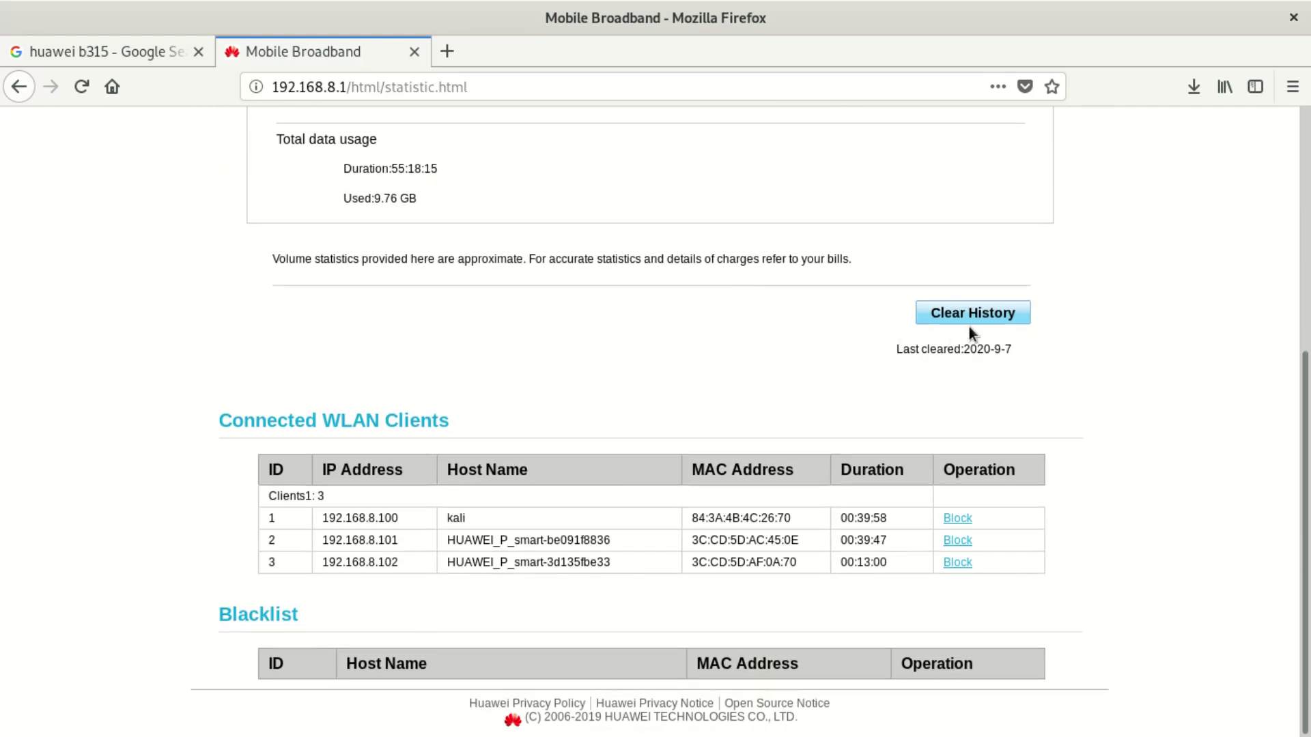
scroll(842, 385, up, 5)
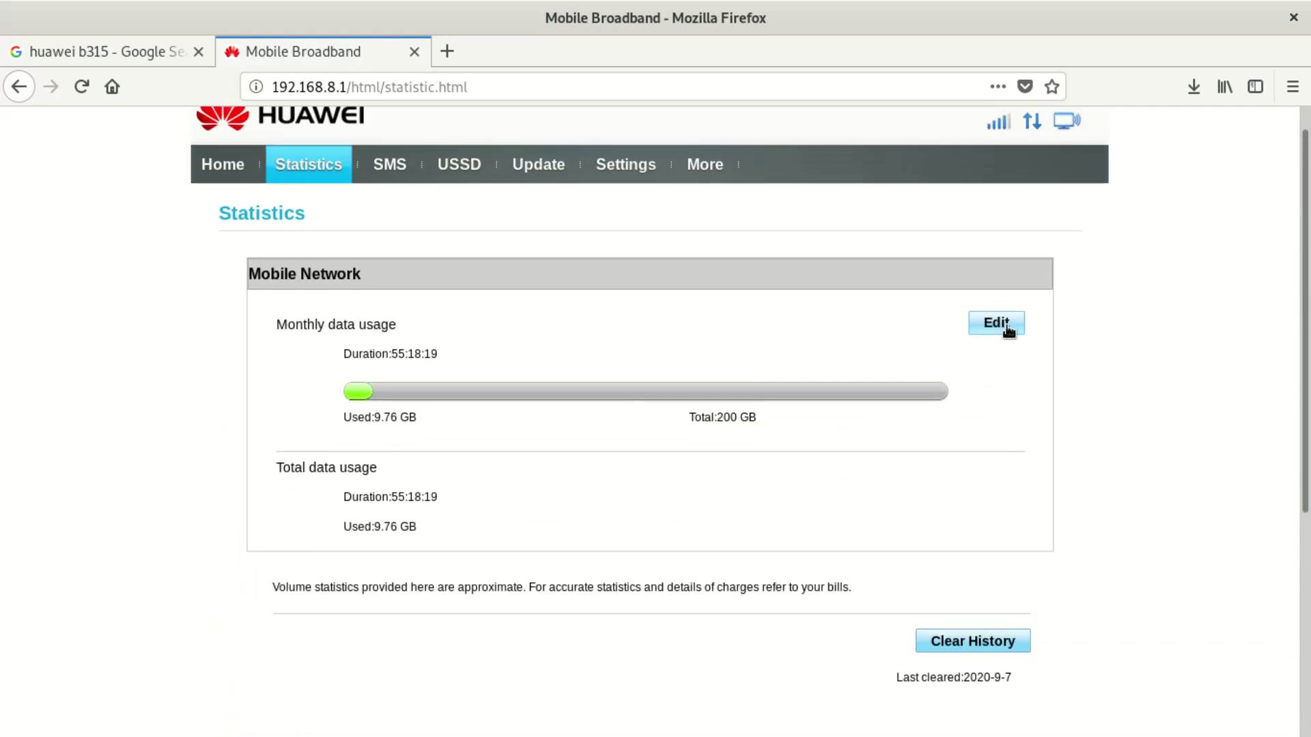
Try to reset the saved monthly data plan to 0.
click(1006, 327)
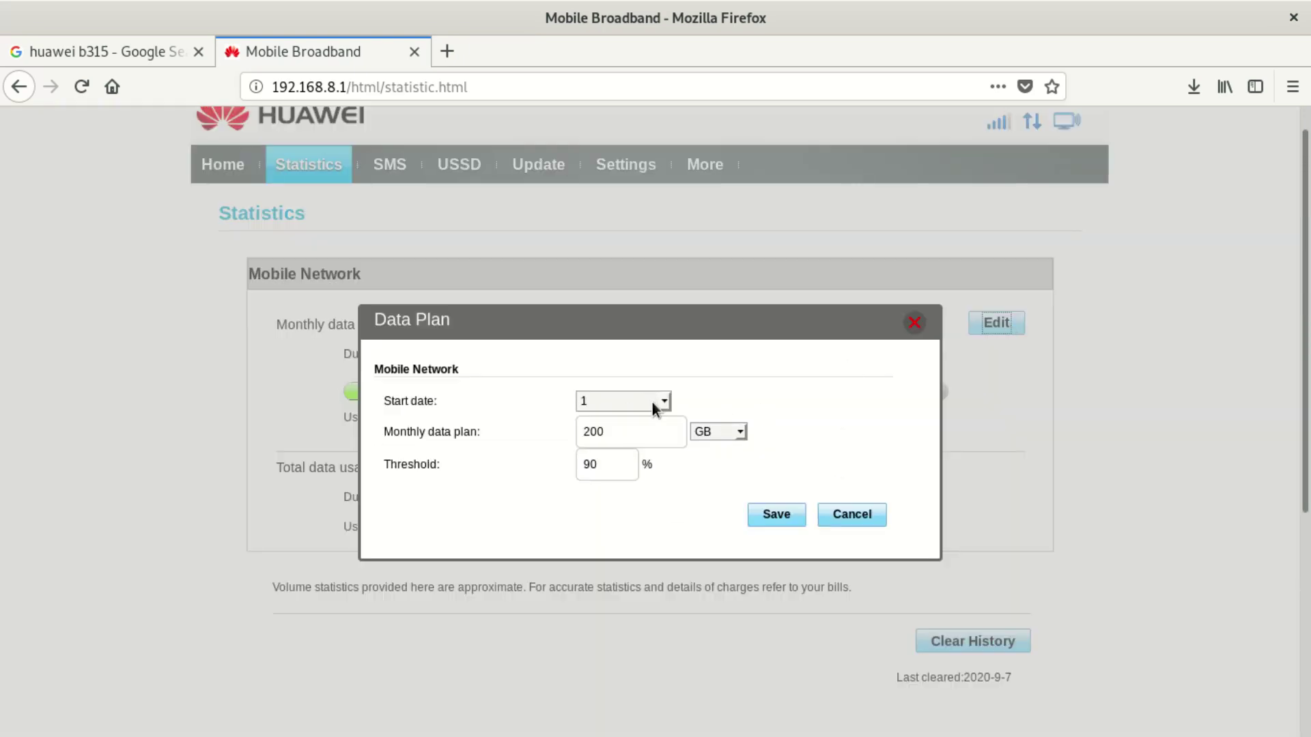
drag(632, 433, 470, 403)
text(0)
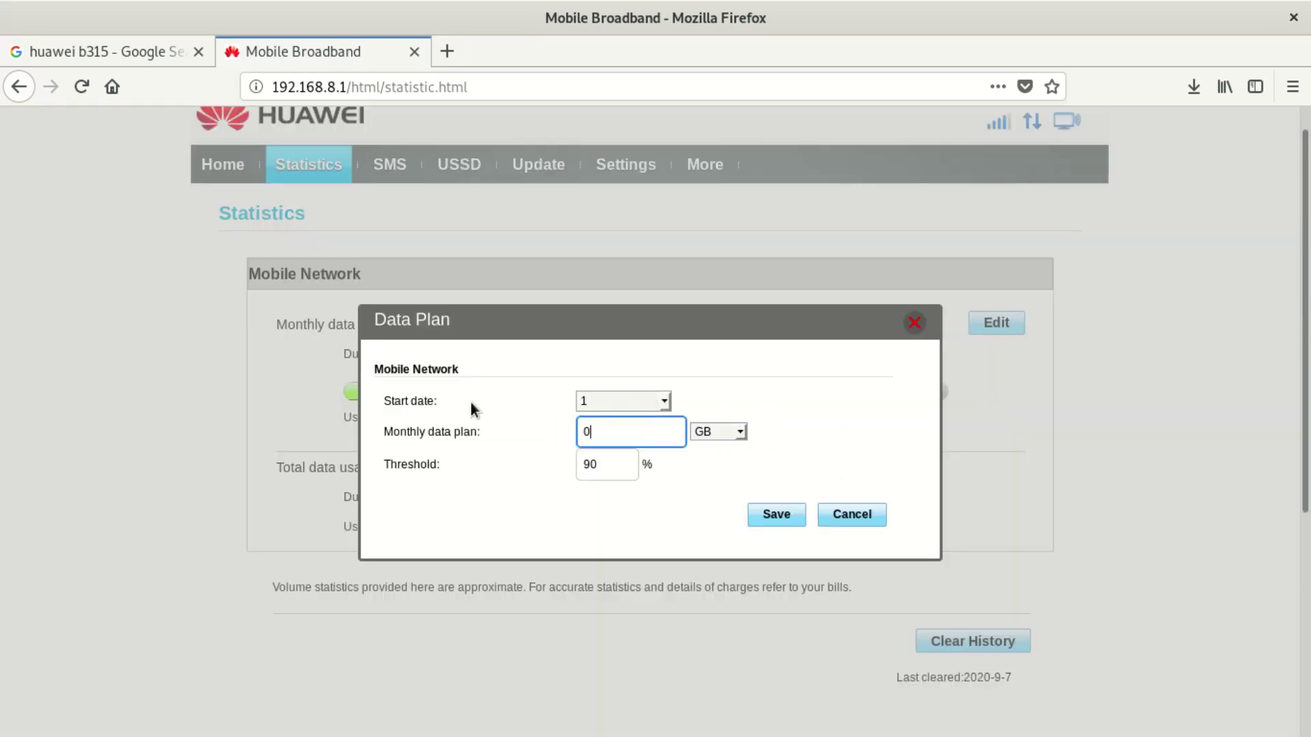
click(738, 432)
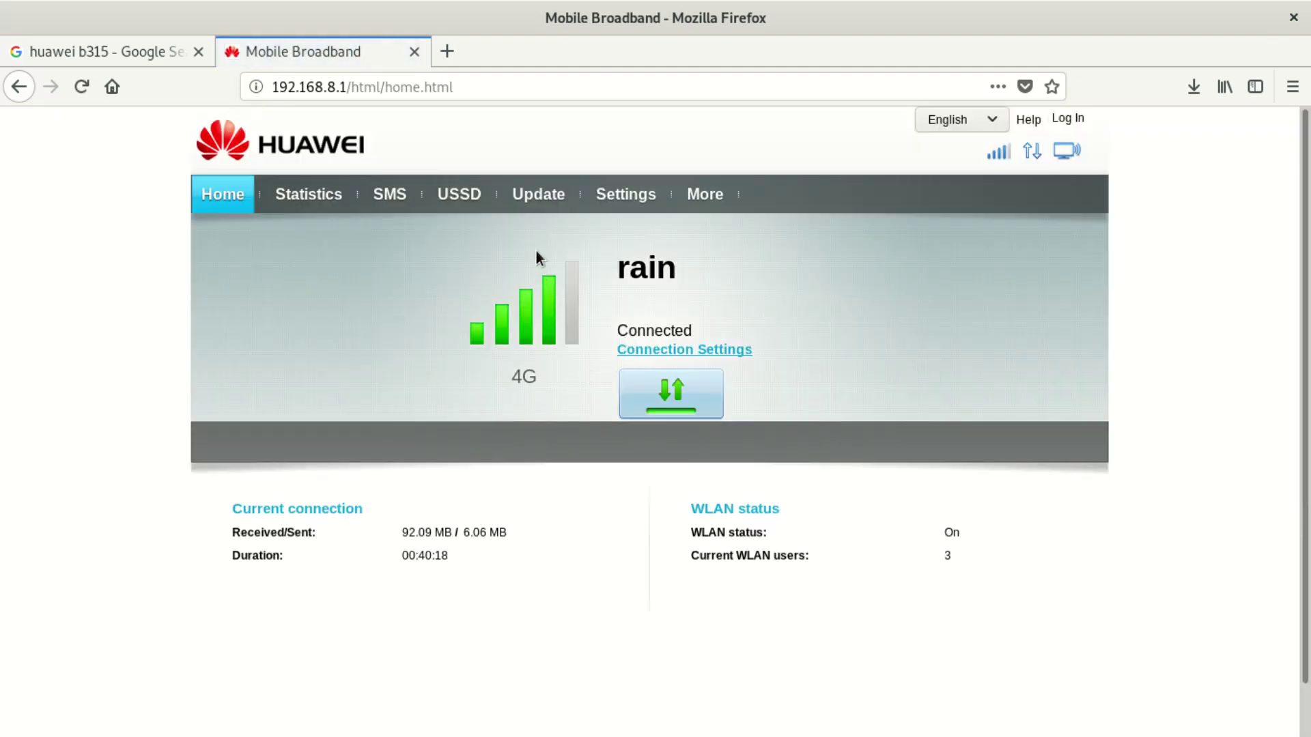
Return to the Statistics page by logging in with the saved admin account.
click(297, 196)
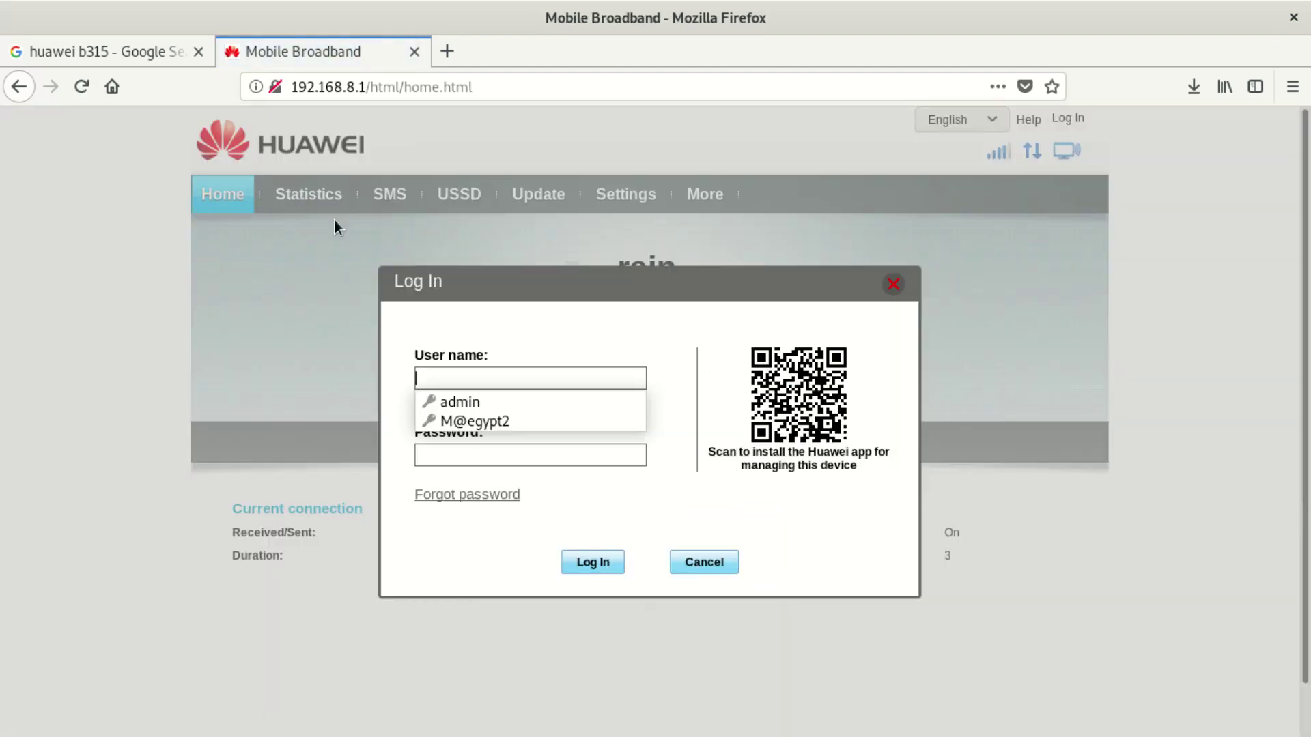
click(567, 381)
click(562, 375)
click(471, 403)
click(591, 562)
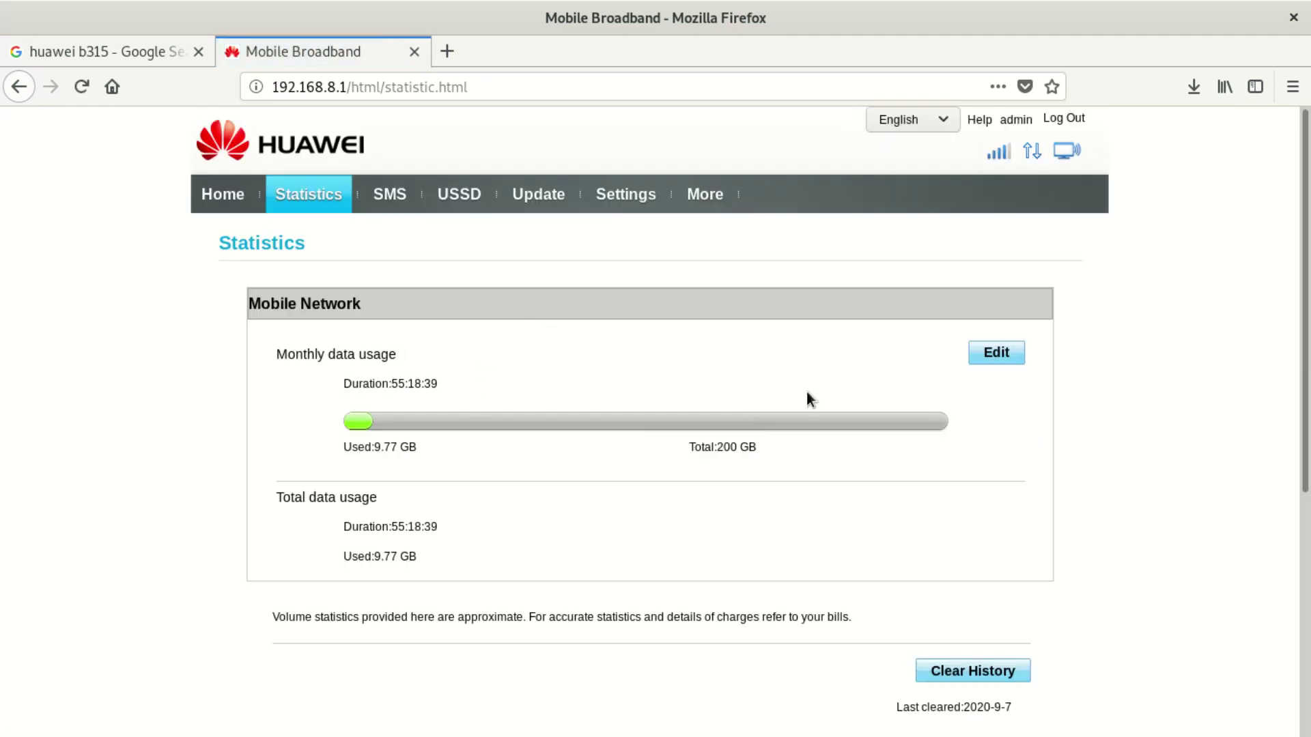
Change the monthly data plan to 600 MB and save it.
click(1002, 353)
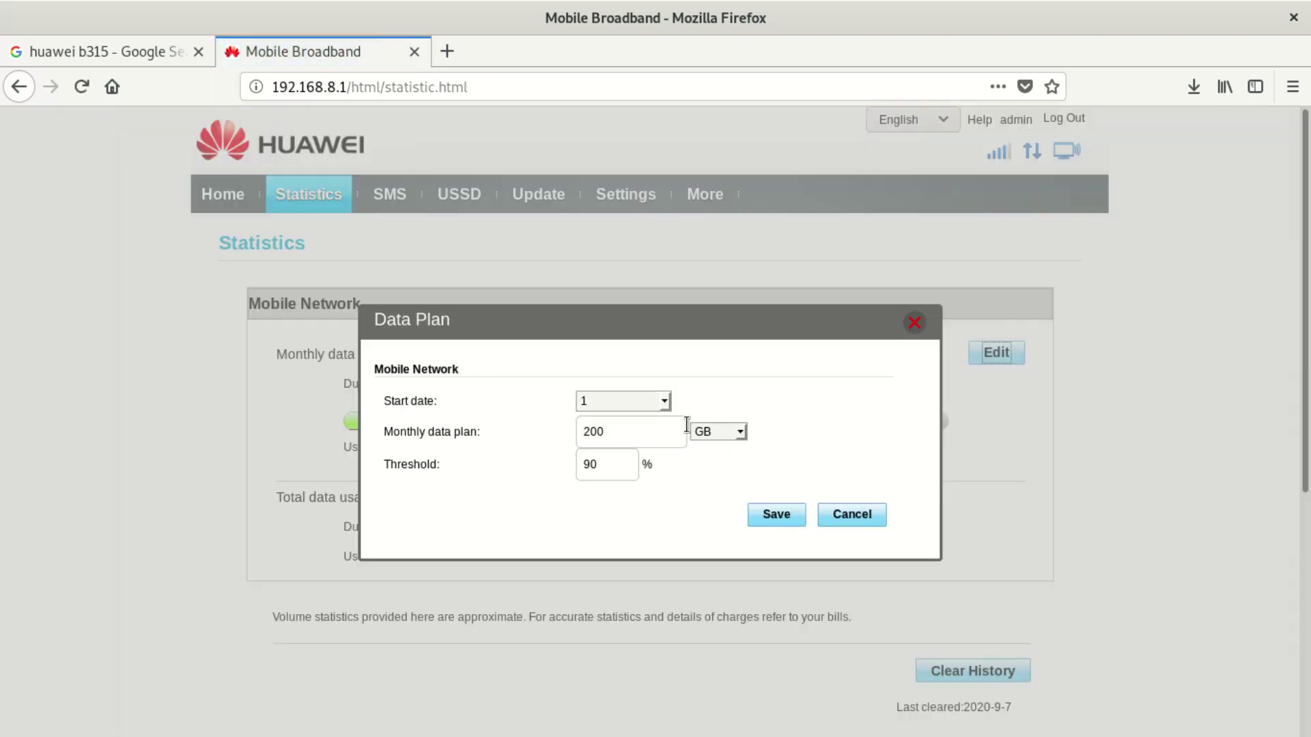
click(723, 430)
click(717, 458)
double_click(592, 431)
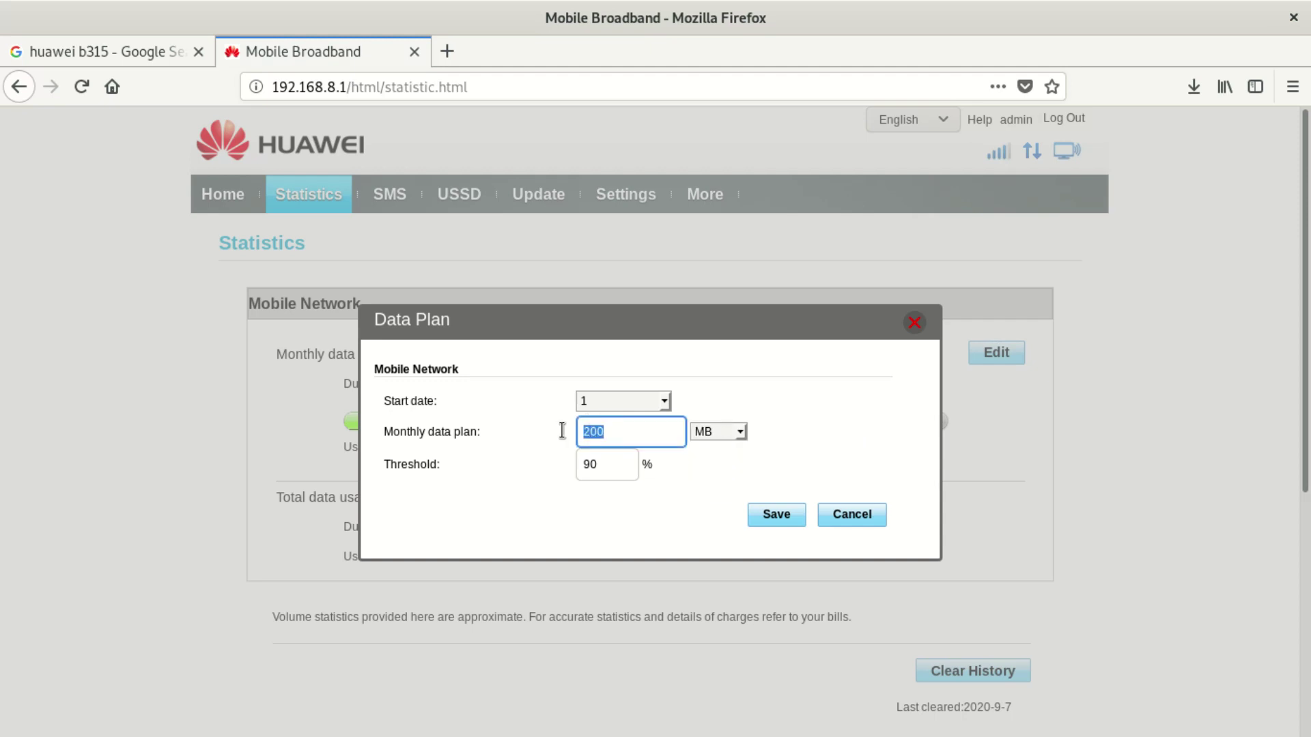
key(BackSpace)
text(6000)
key(BackSpace)
click(788, 520)
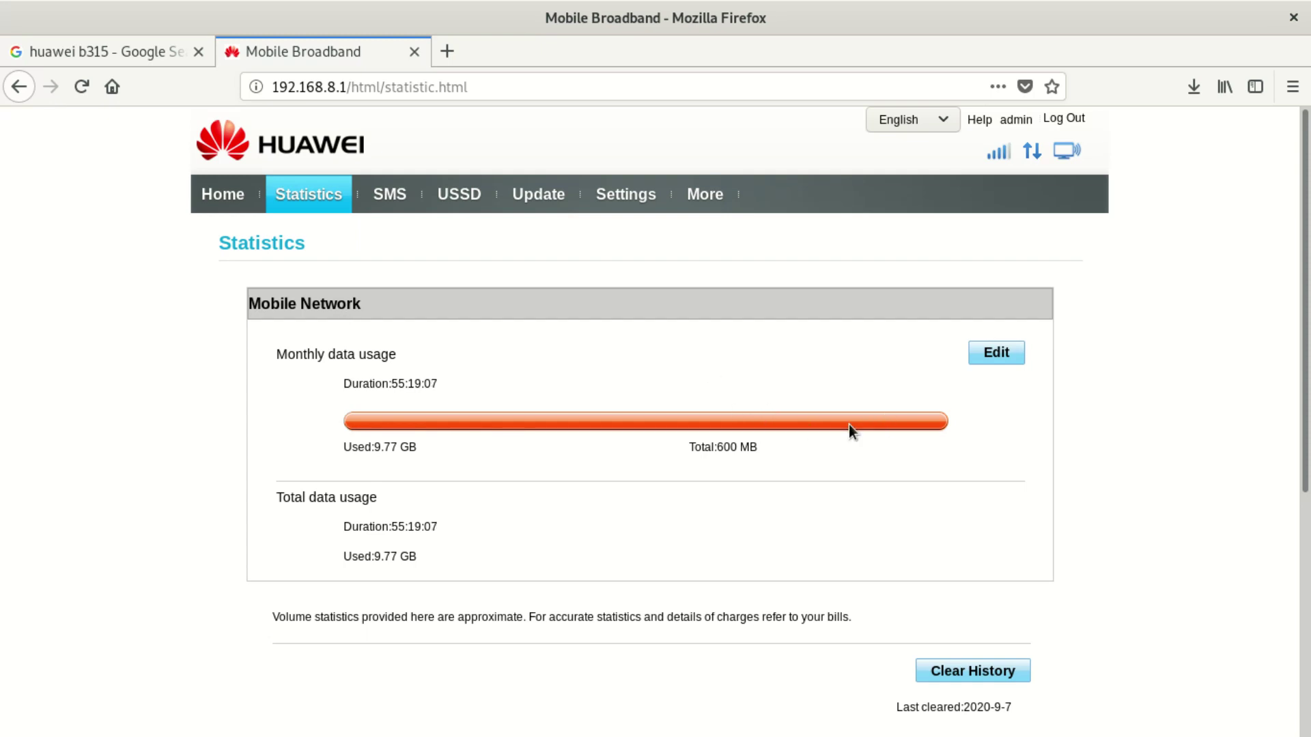
Reopen the data plan settings and try to save a monthly data plan of 0 MB.
click(994, 353)
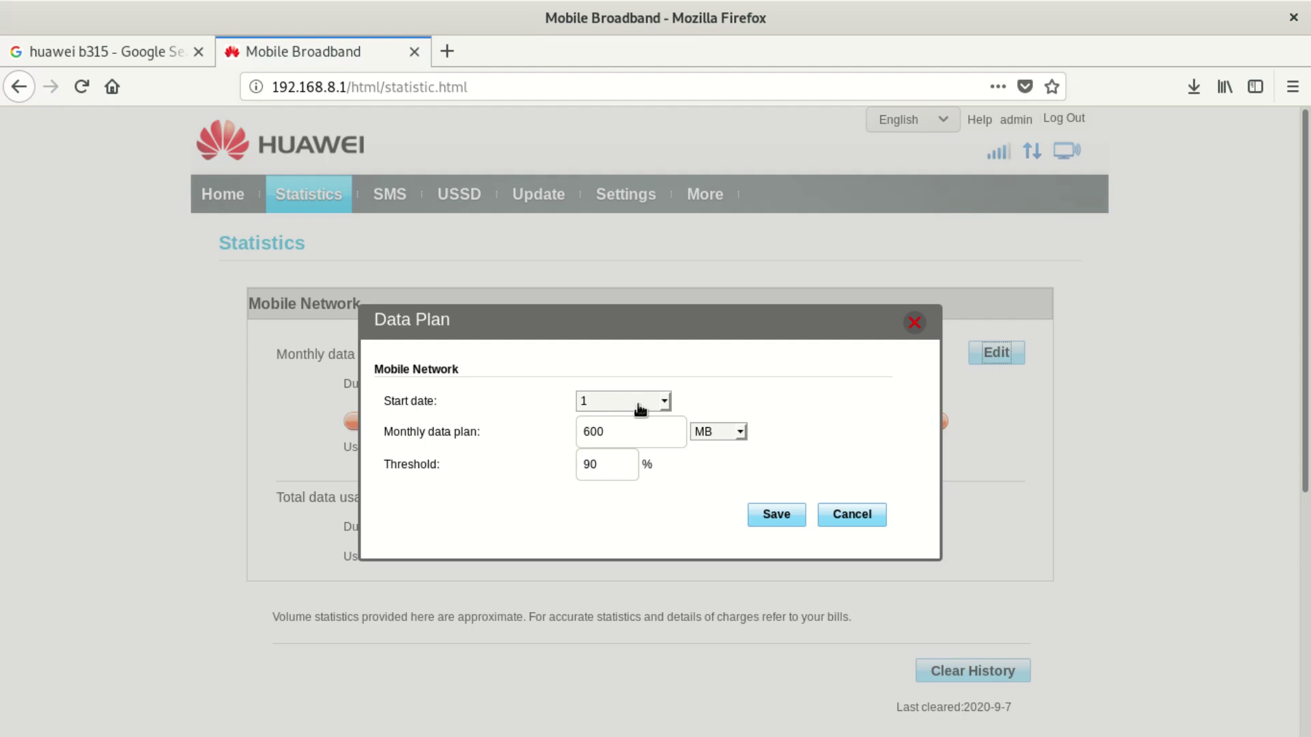
click(609, 432)
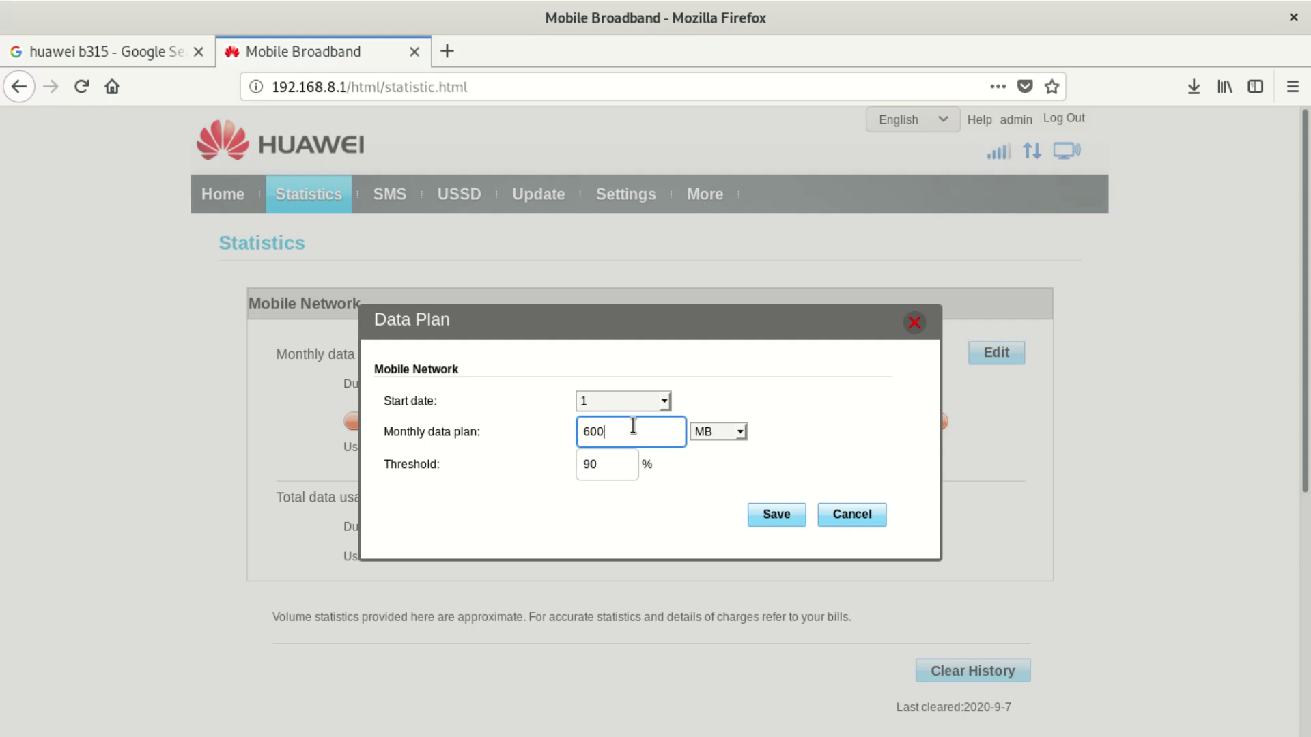
key(BackSpace)
key(BackSpace)
key(BackSpace)
text(0)
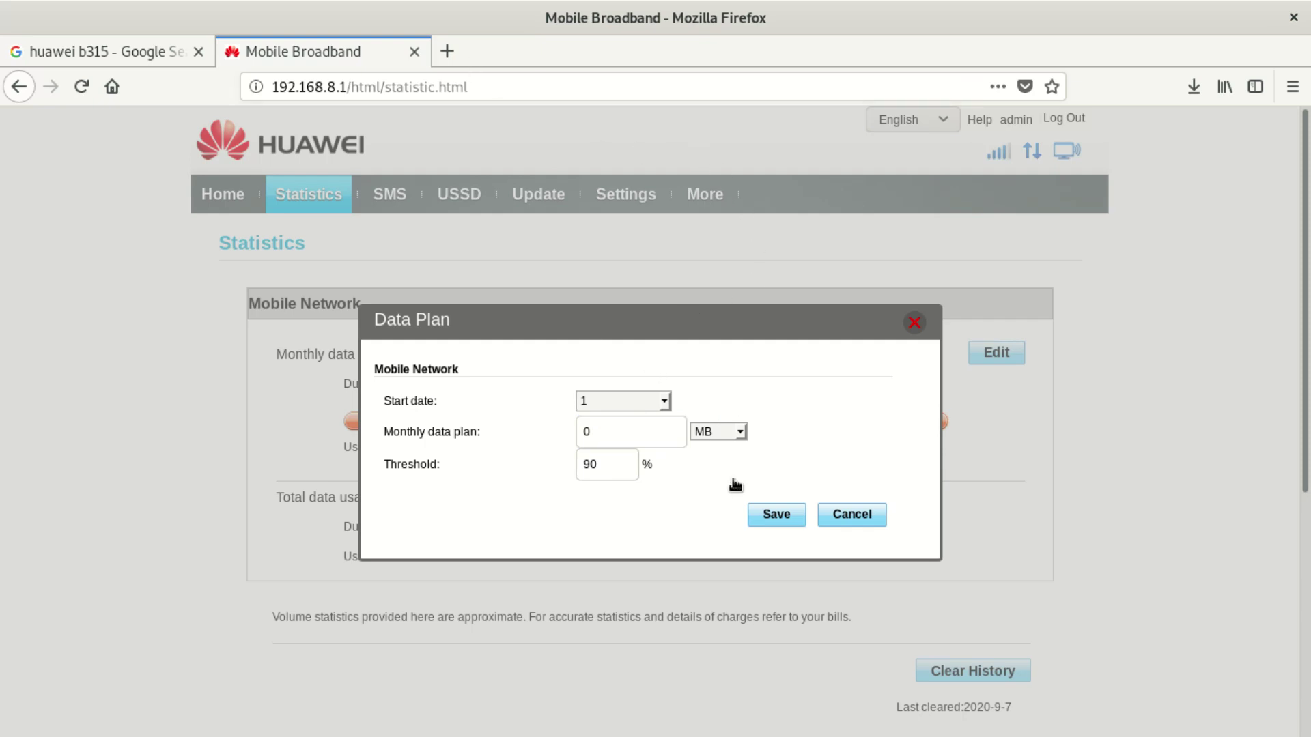
click(779, 517)
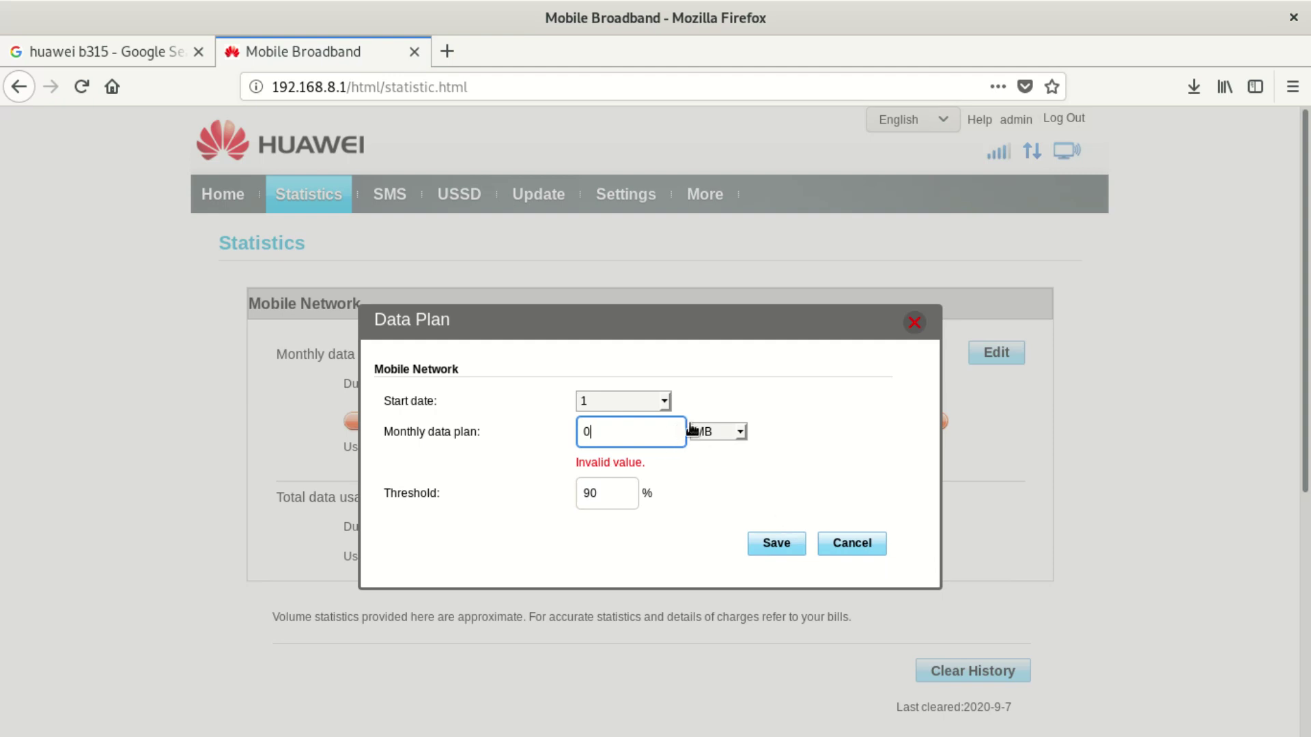
Set the monthly data plan to 200000 GB, leaving the start date at 1, and save it.
click(666, 401)
click(666, 401)
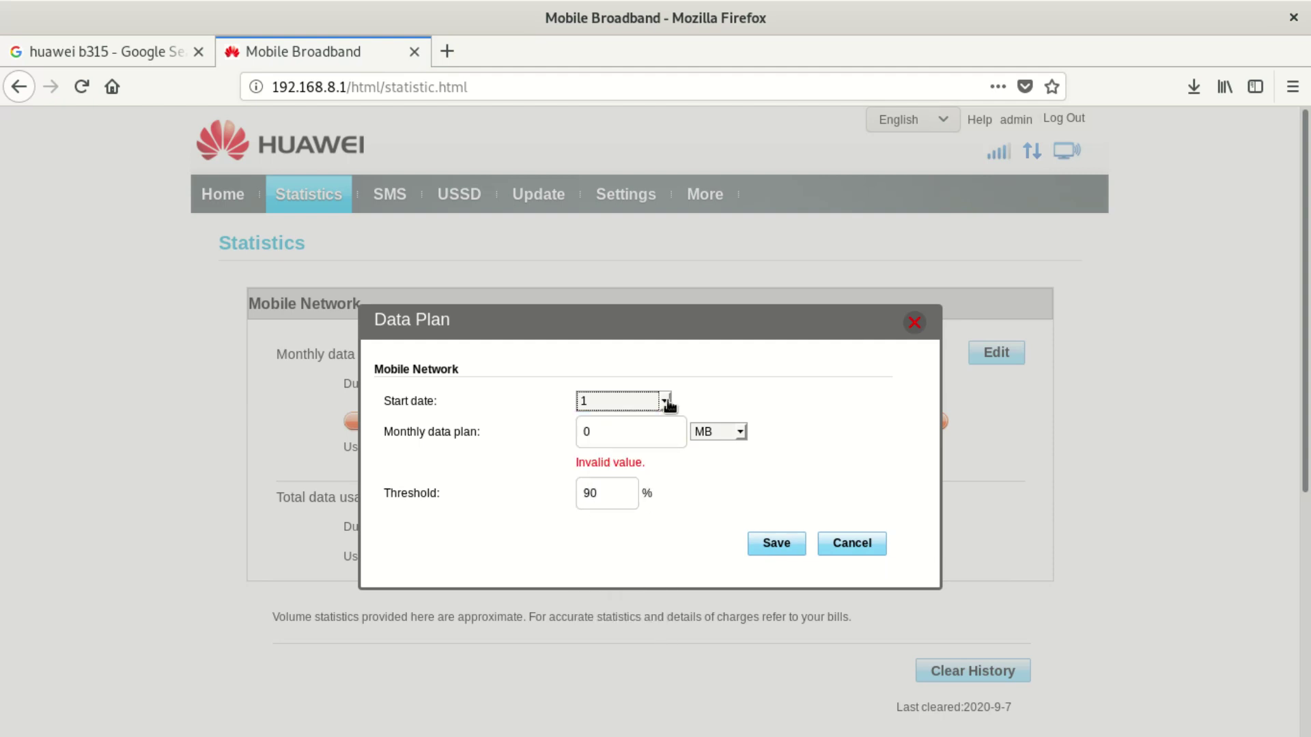
click(623, 433)
key(BackSpace)
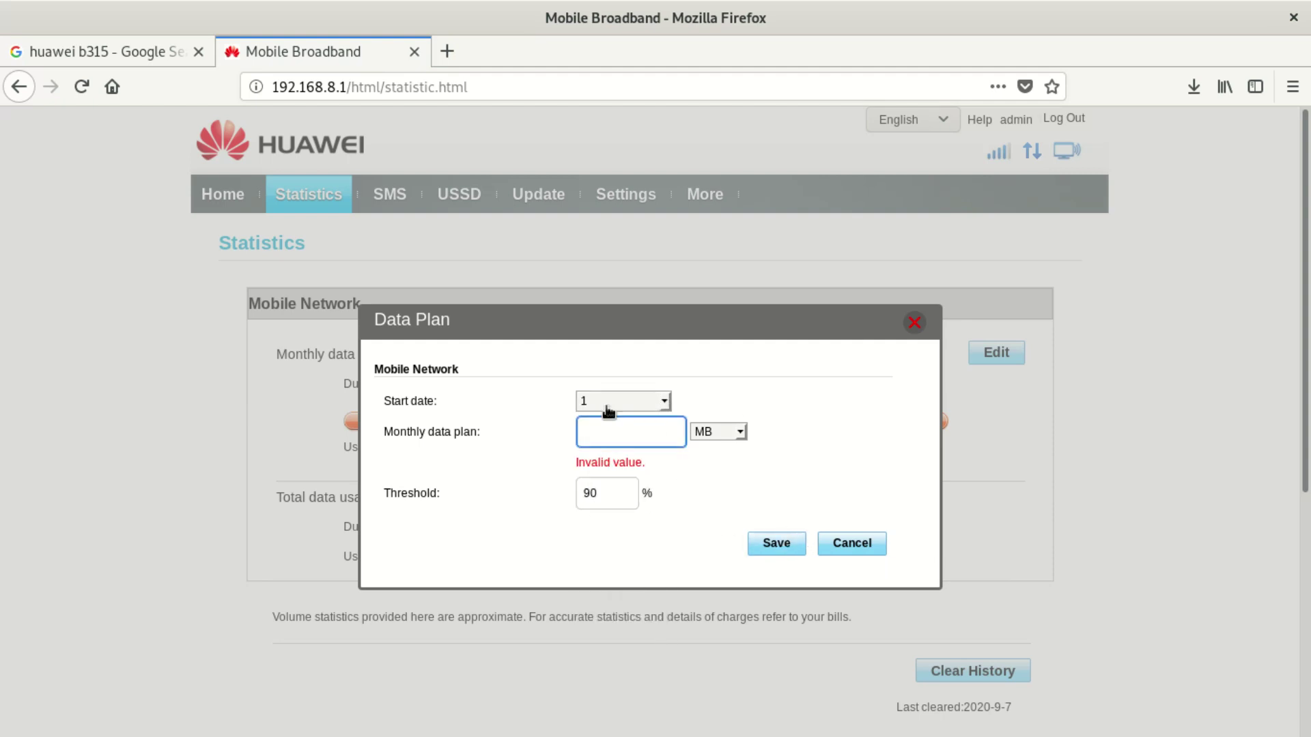
click(741, 434)
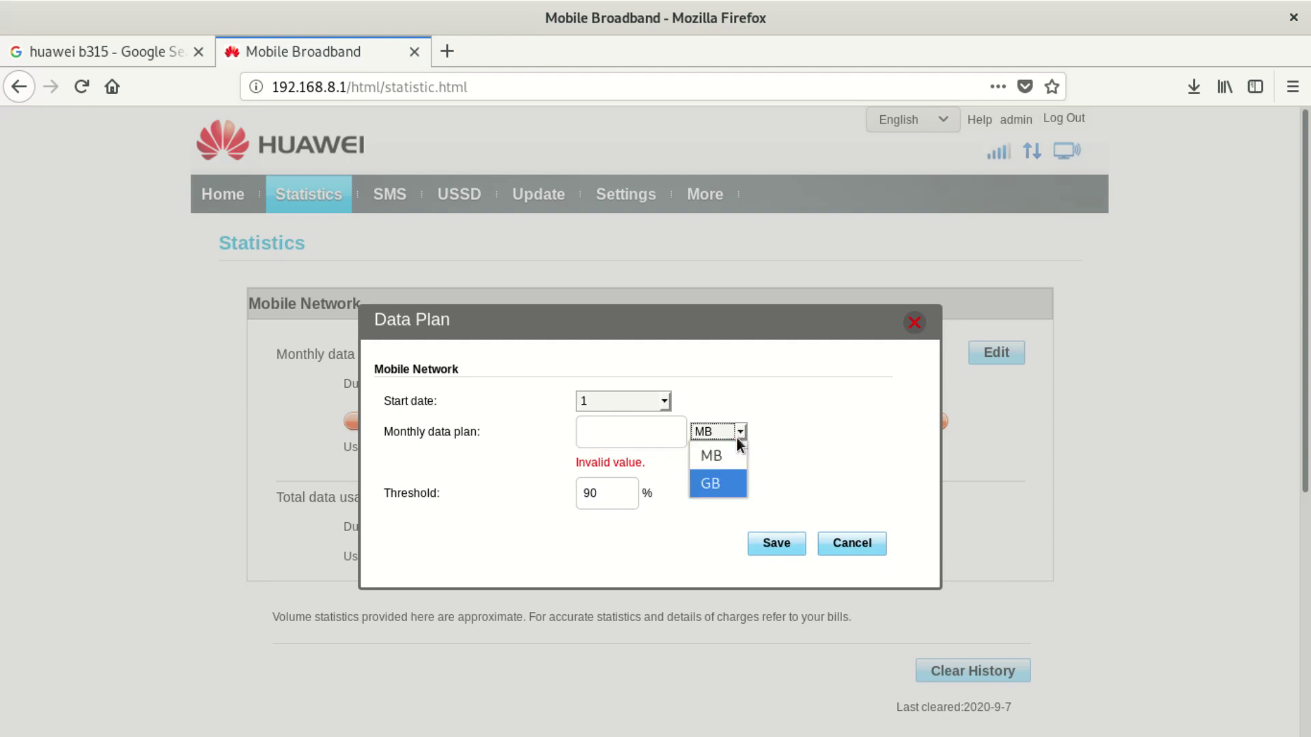
click(718, 484)
click(620, 426)
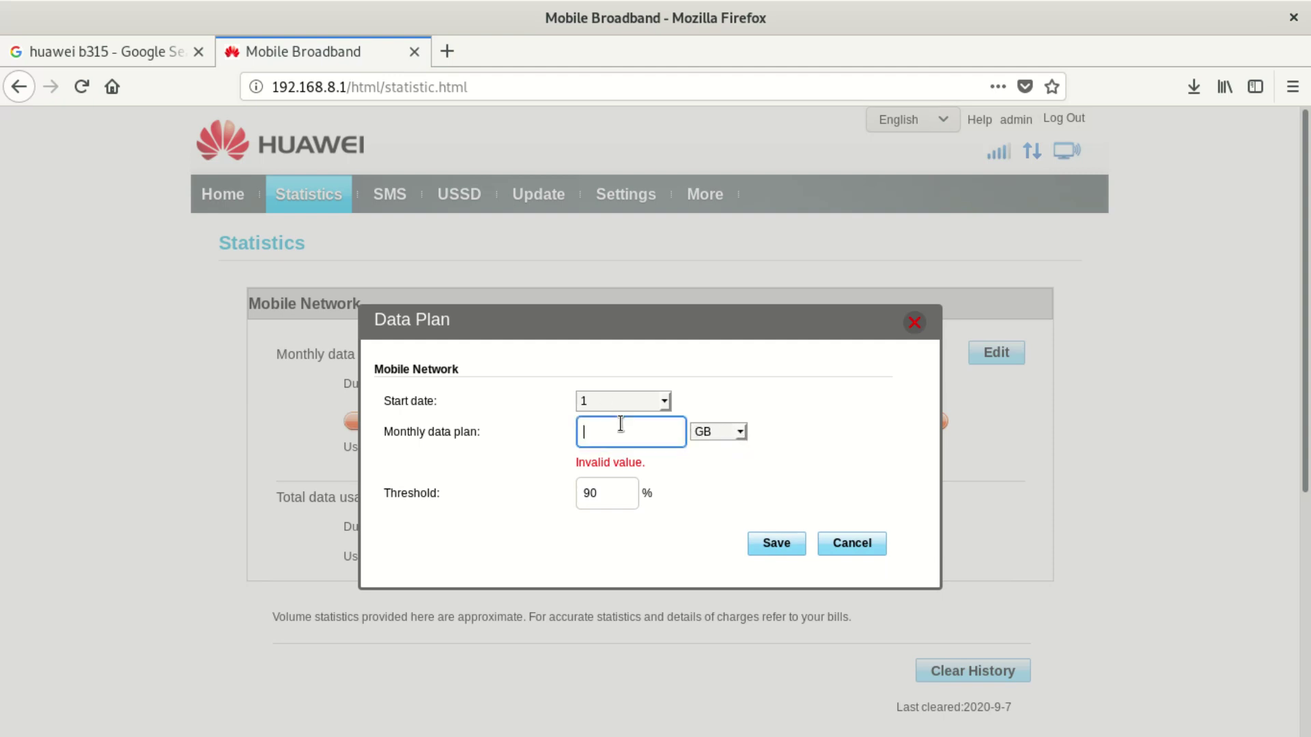
text(200000)
click(785, 544)
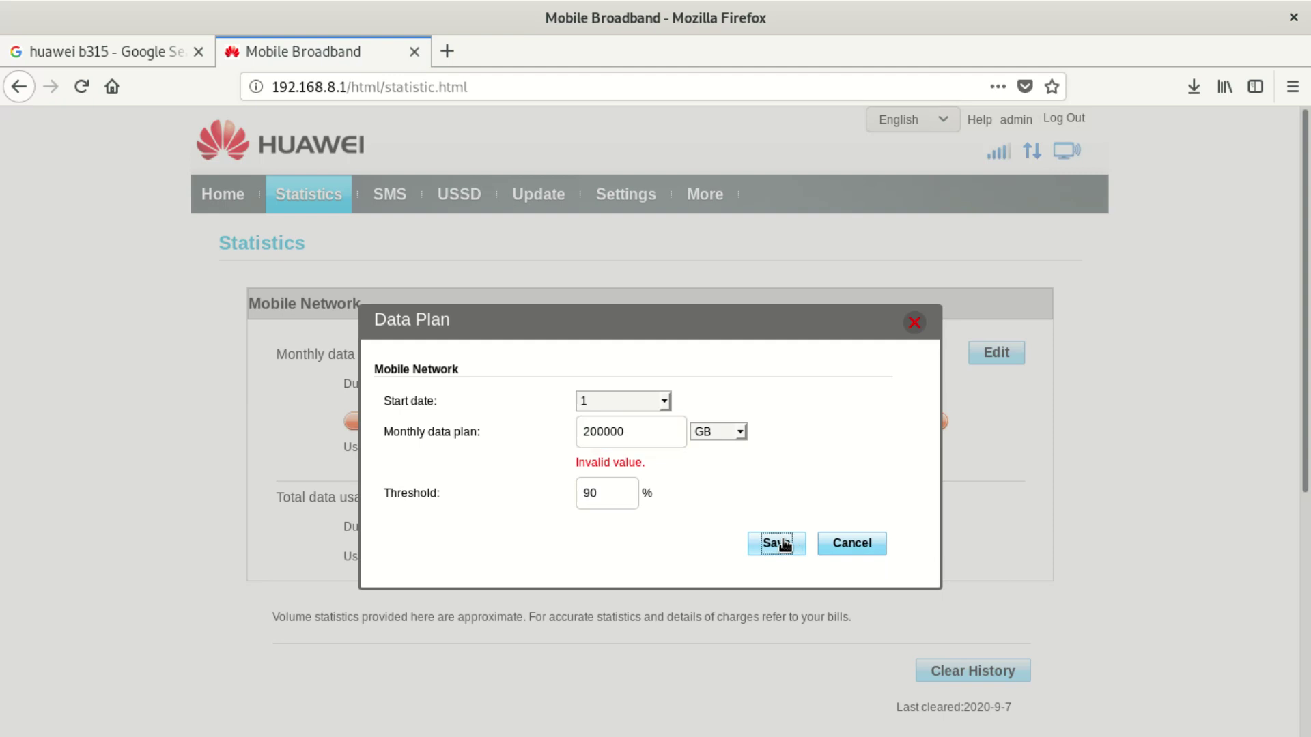
click(785, 544)
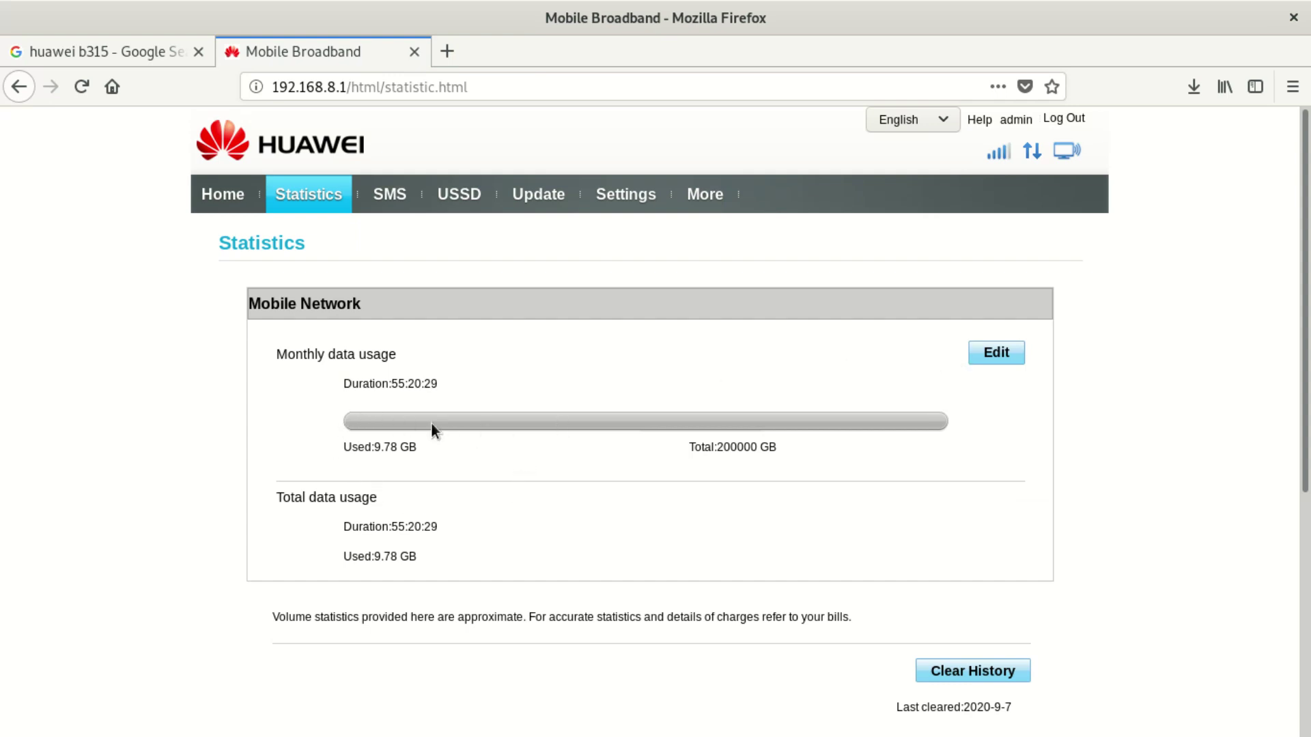
Look over the Statistics page down to the connected WLAN clients, and reload it after a visit to the Quick Setup settings.
scroll(537, 519, down, 5)
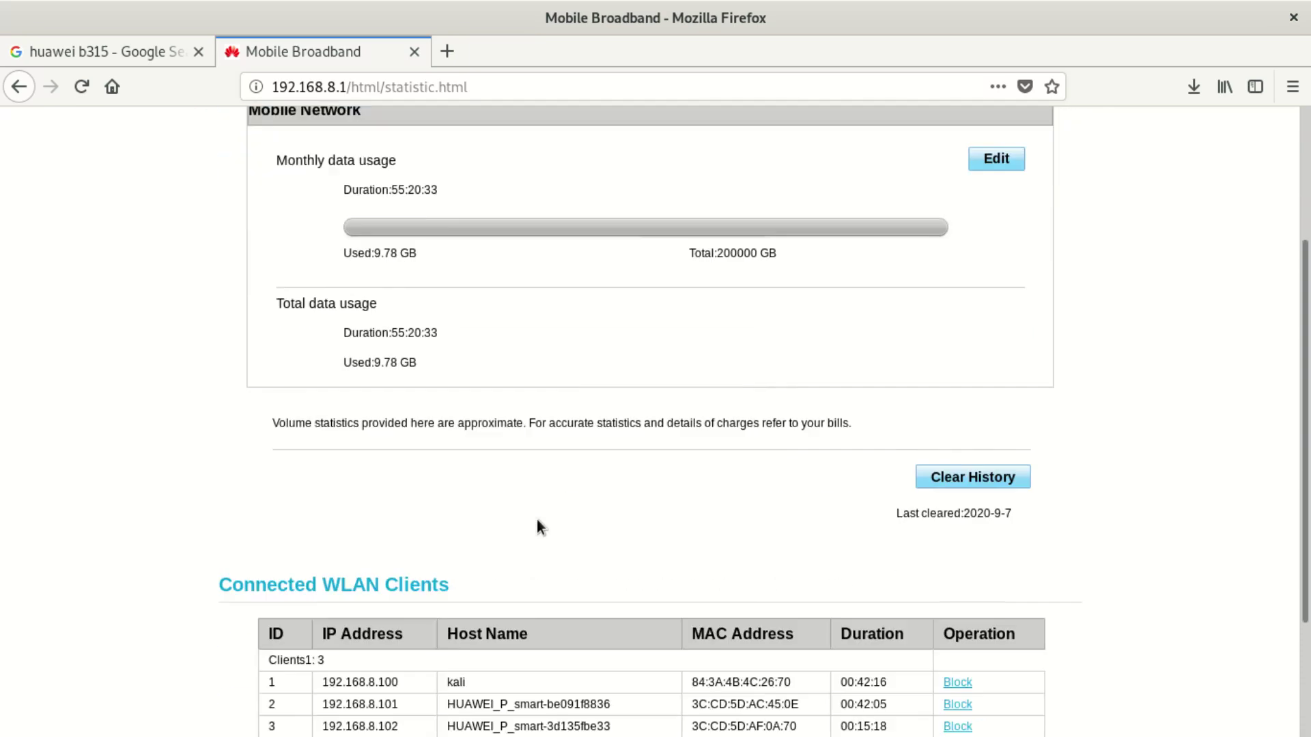
scroll(555, 520, up, 5)
scroll(572, 523, up, 1)
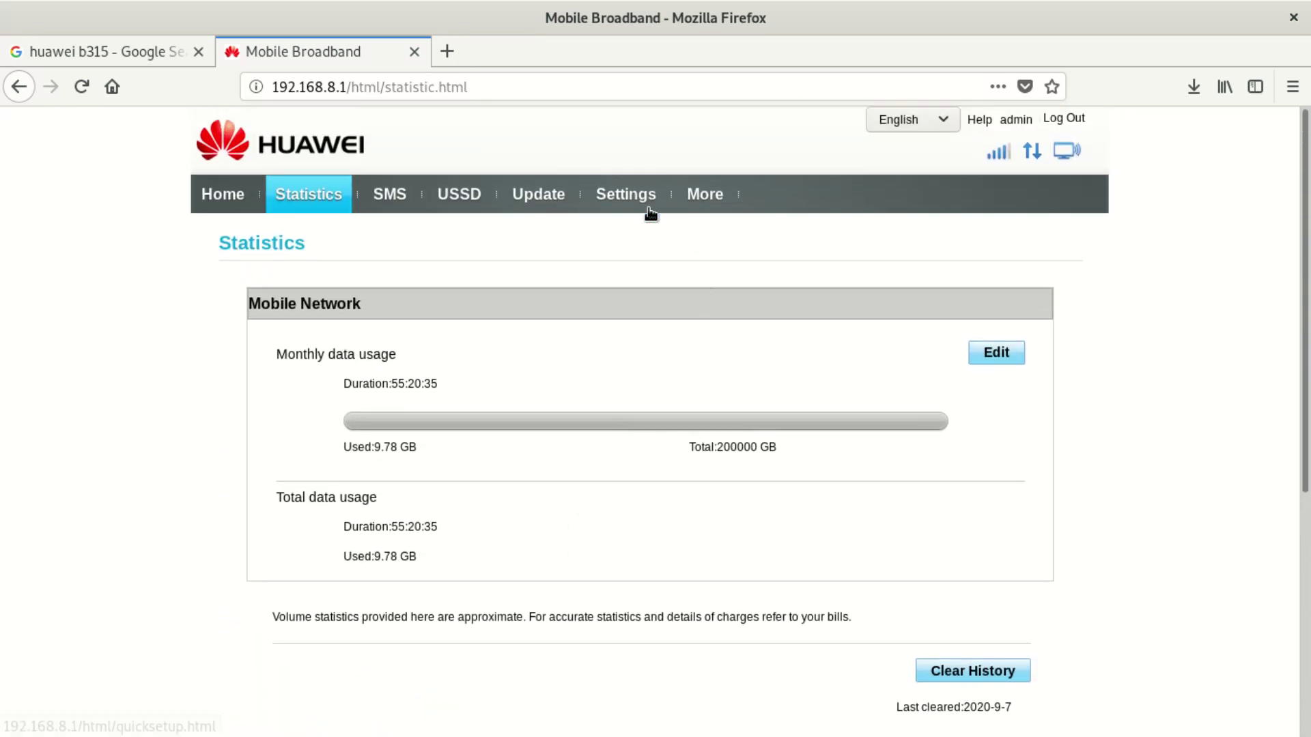
click(627, 203)
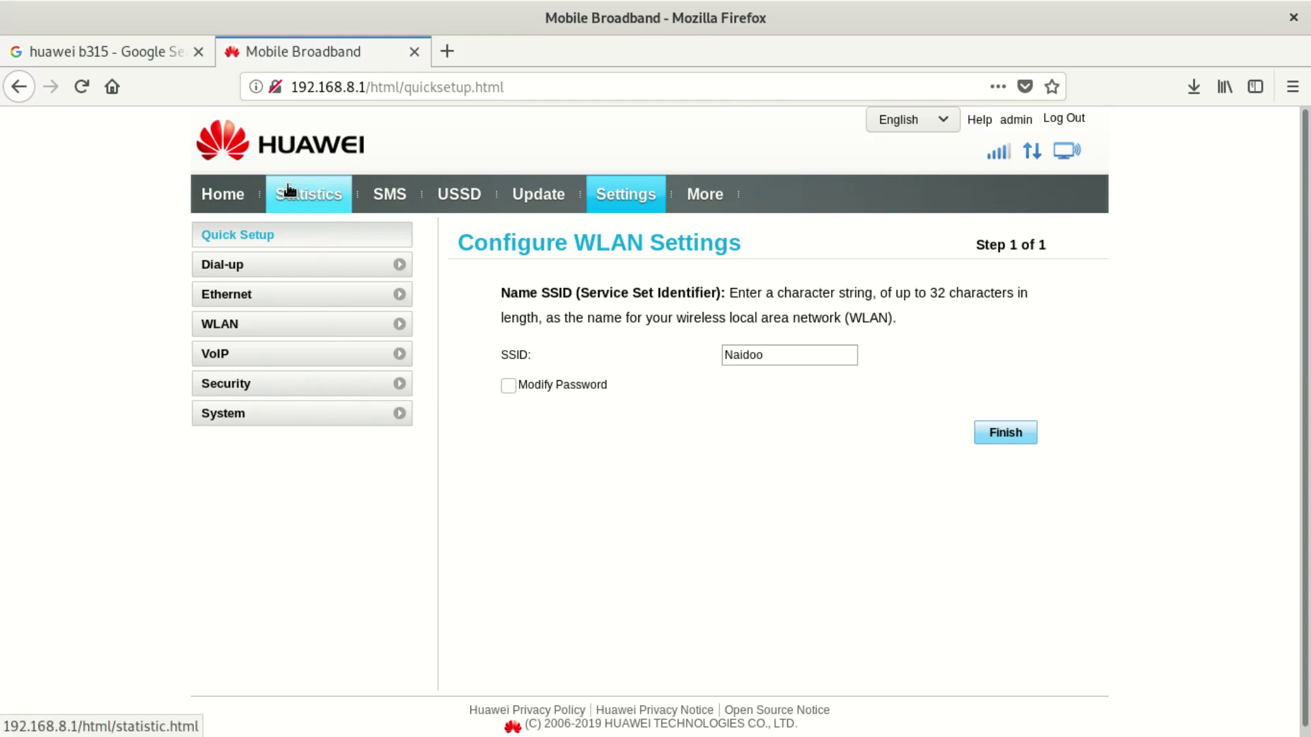
click(311, 198)
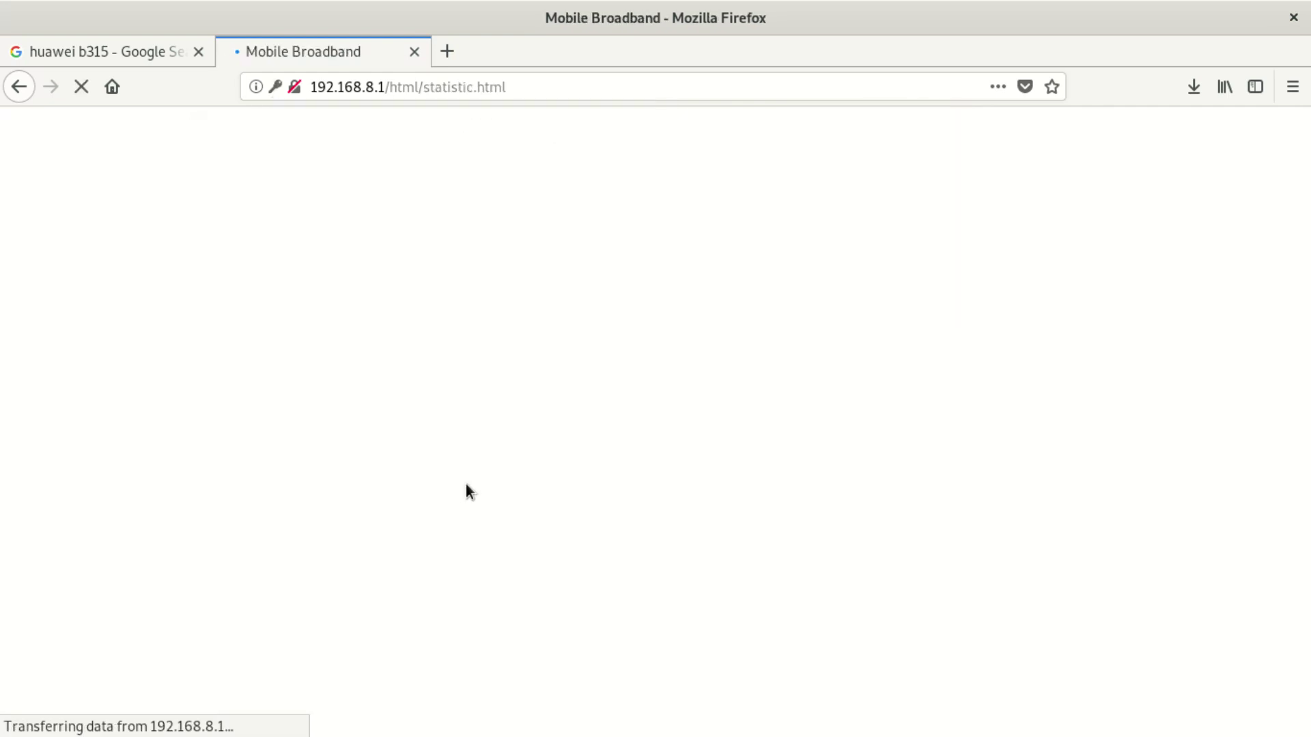